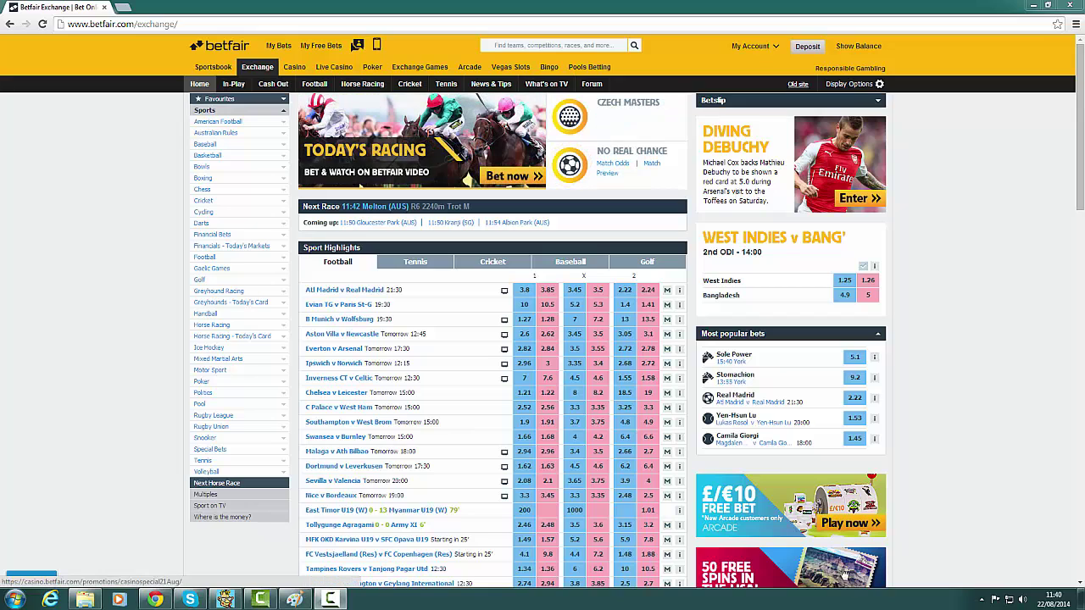
Step: Go to Horse Racing and open the 15:05 York win market
left_click(212, 325)
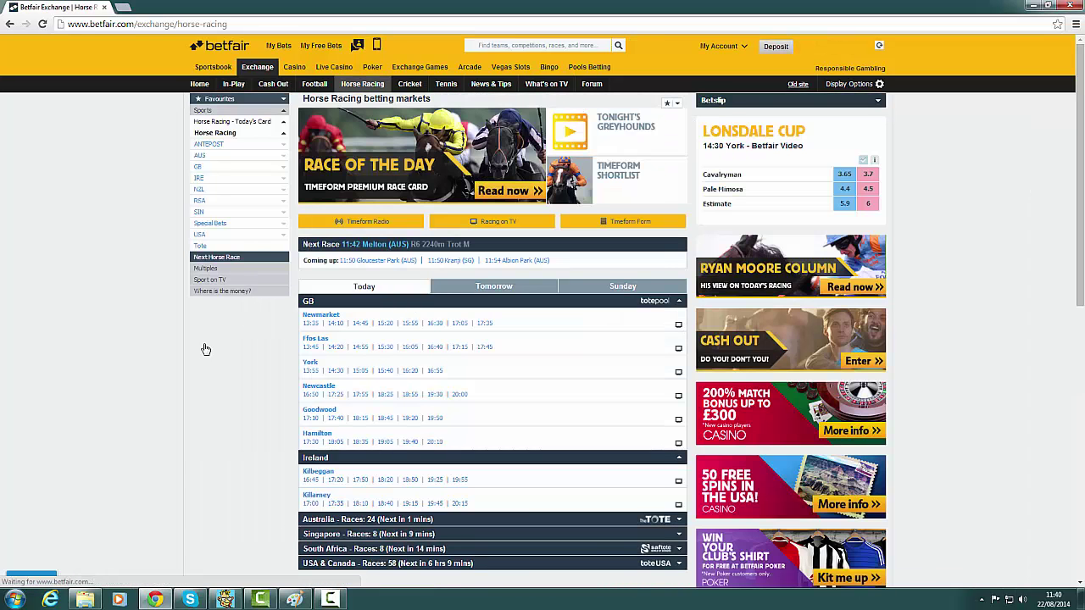
left_click(361, 371)
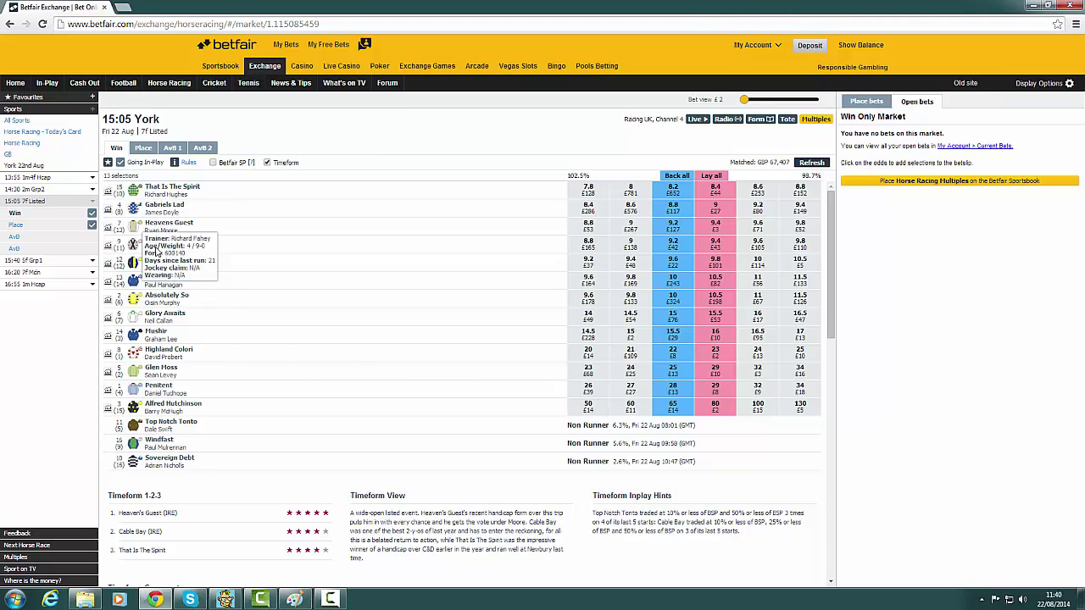
mouse_move(161, 200)
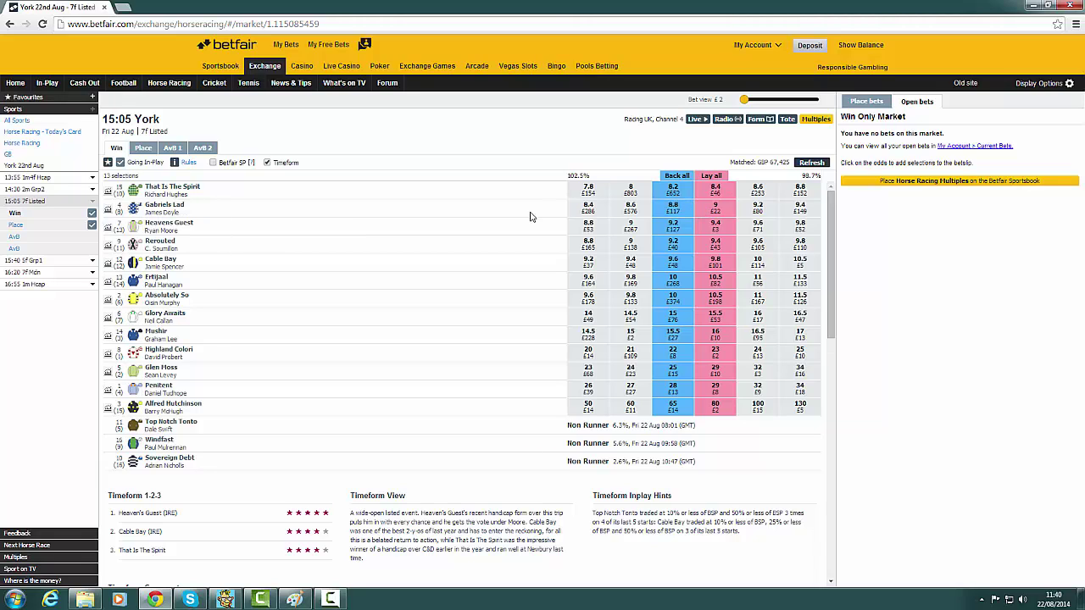
Step: Back That Is The Spirit at 8.2 for £5 and confirm the bet
left_click(676, 194)
type("5")
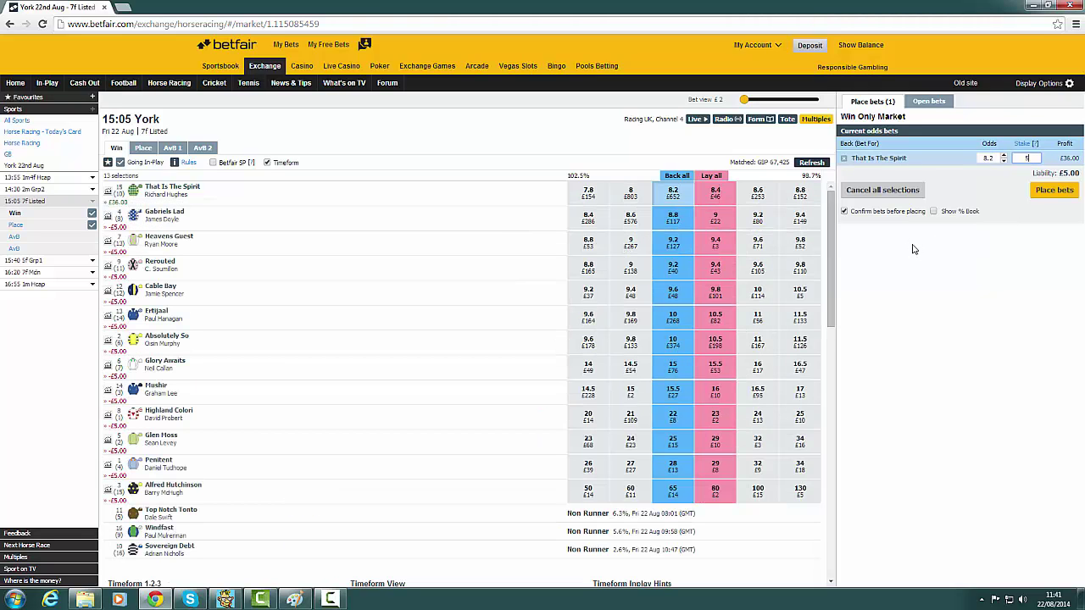
left_click(1049, 190)
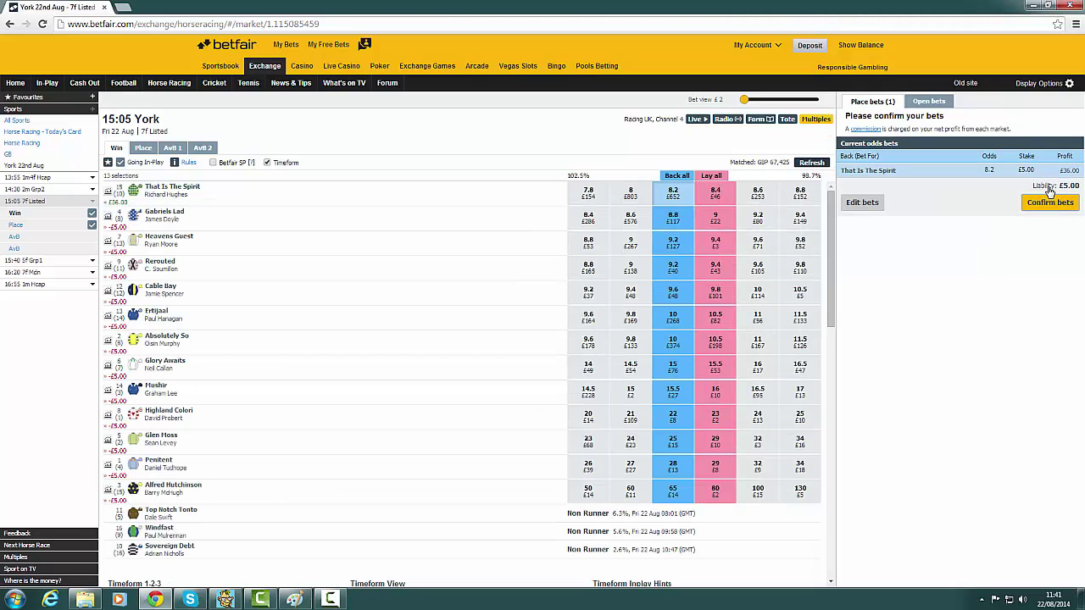
left_click(1055, 205)
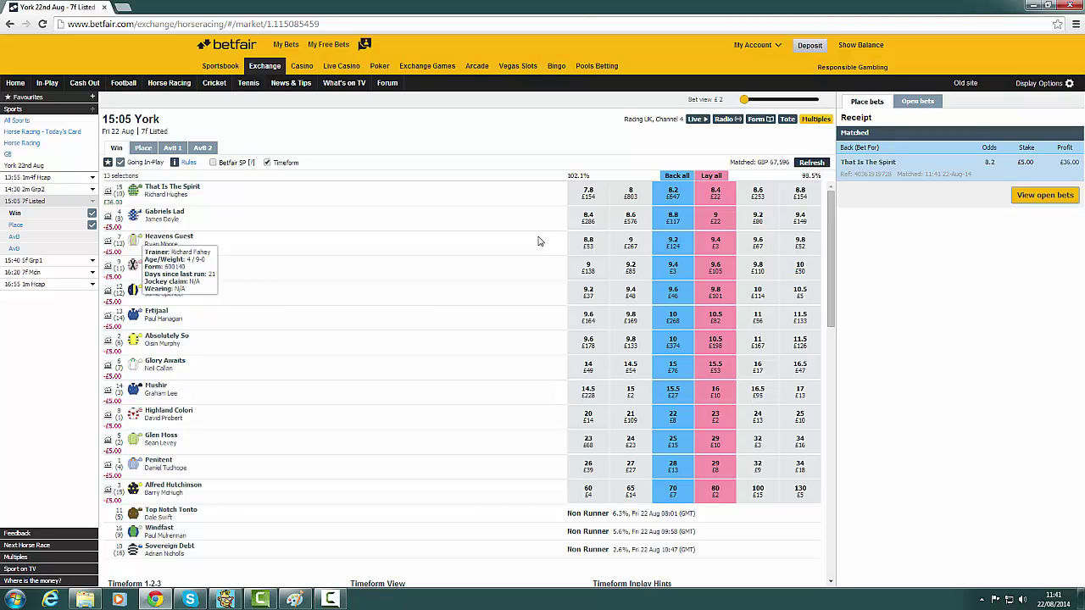
Step: Fill in a lay on That Is The Spirit at odds 7.8 with a 5.09 backer's stake
left_click(717, 201)
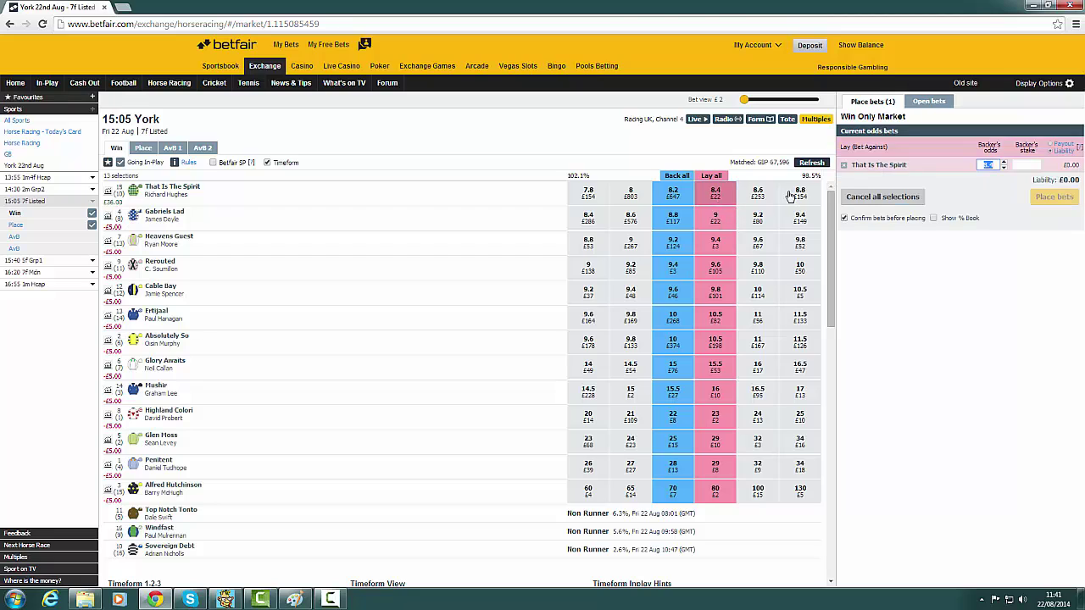
type("3")
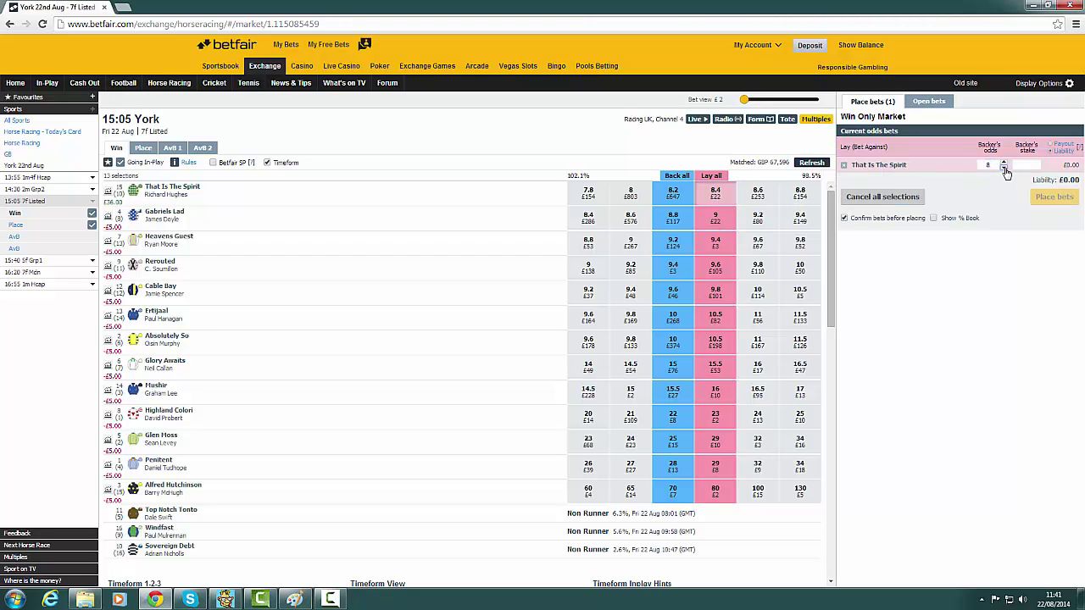
left_click(1004, 169)
left_click(1030, 165)
type("5")
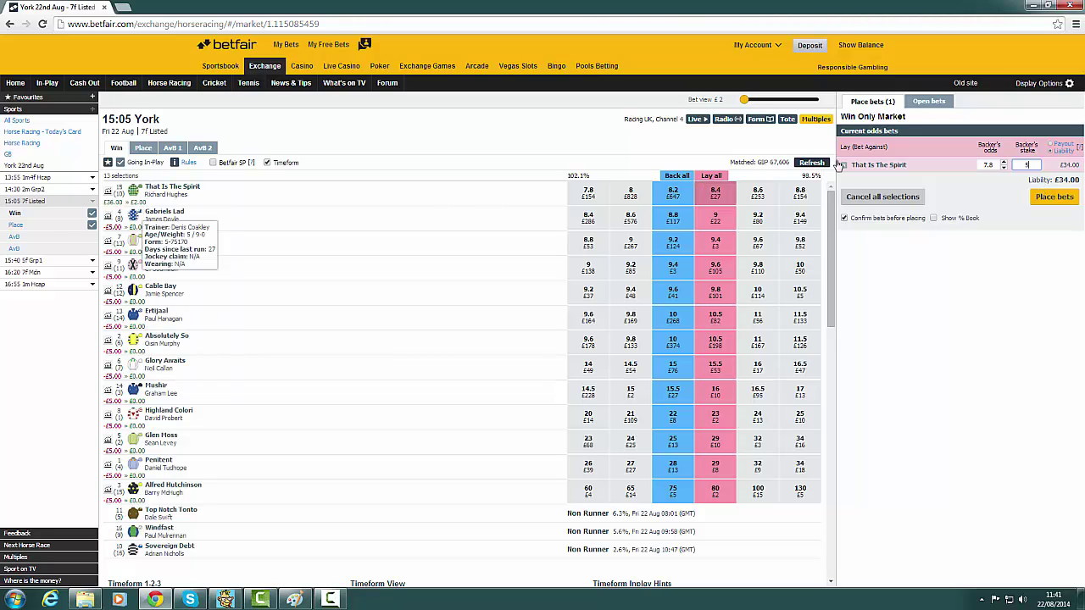
left_click(994, 167)
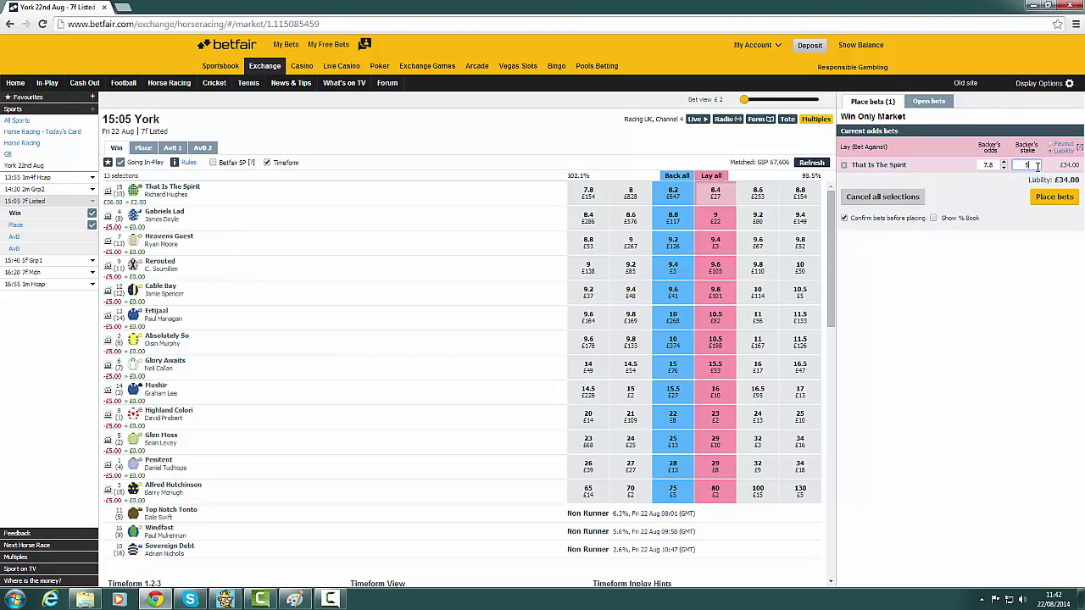
type(".")
type("09")
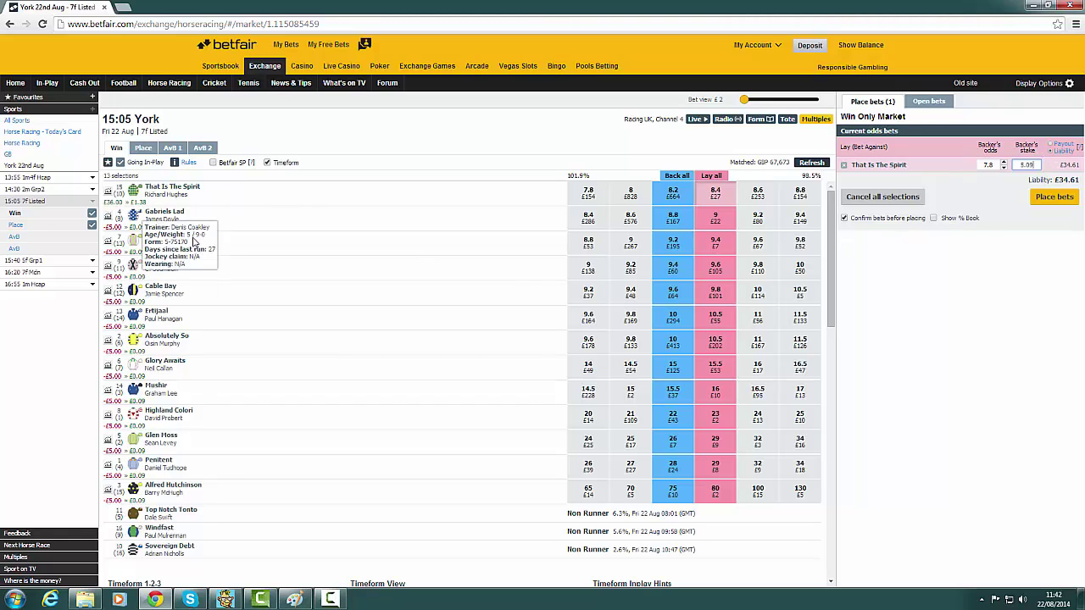
mouse_move(155, 191)
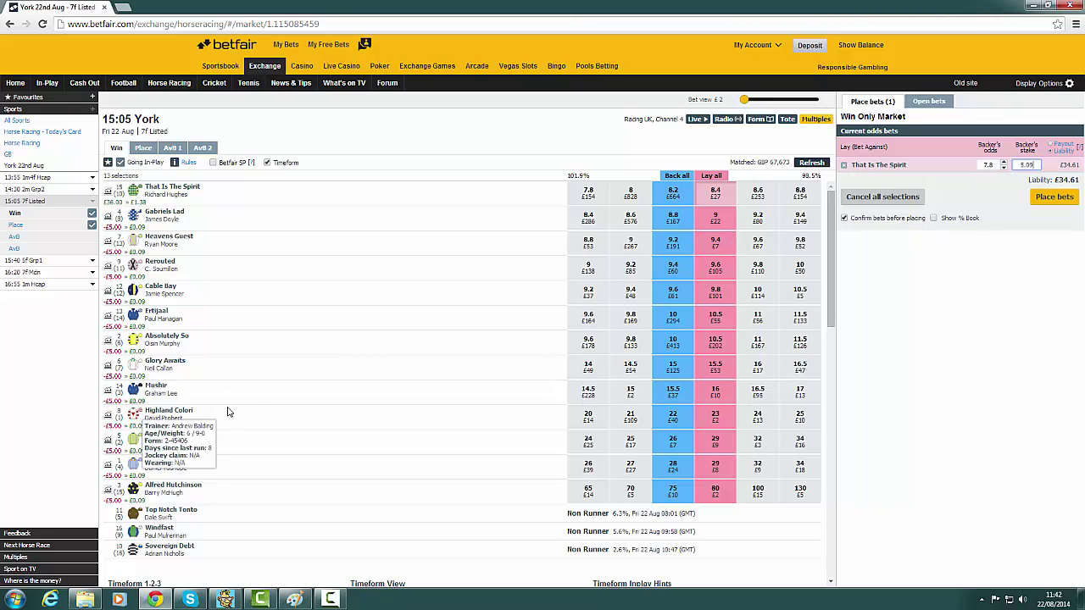
Step: Bring AGT Pro forward and load the 15:05 York Winner market from Market Navigator
mouse_move(224, 599)
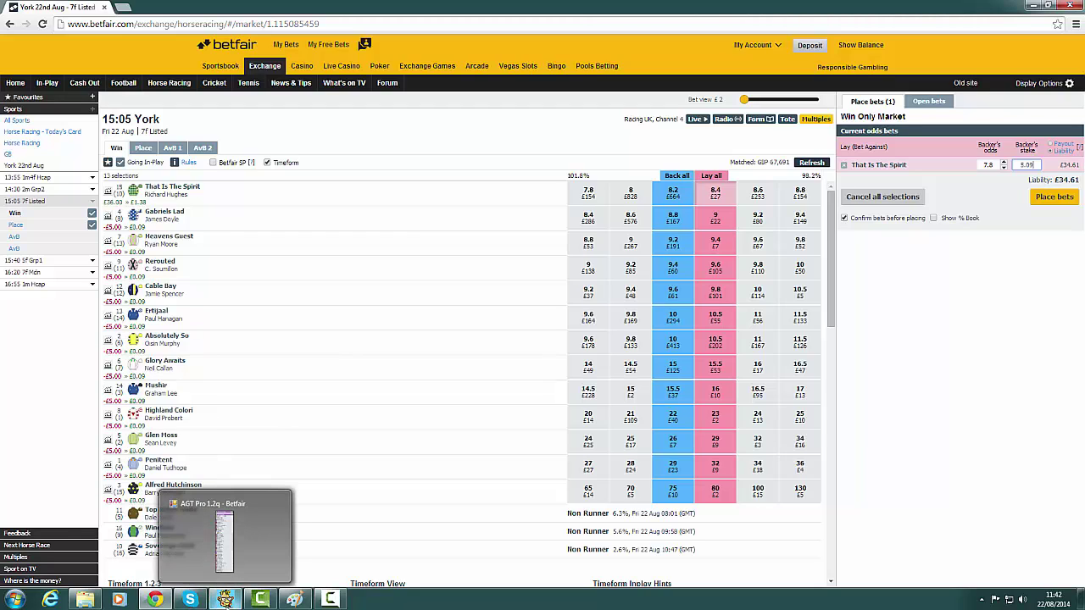
left_click(224, 534)
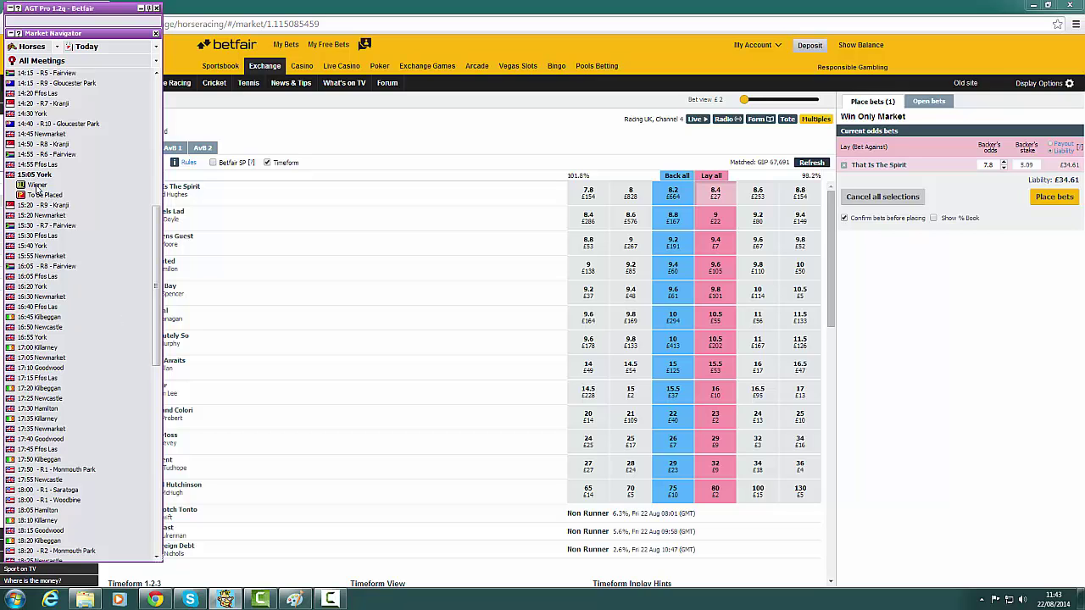
left_click(36, 185)
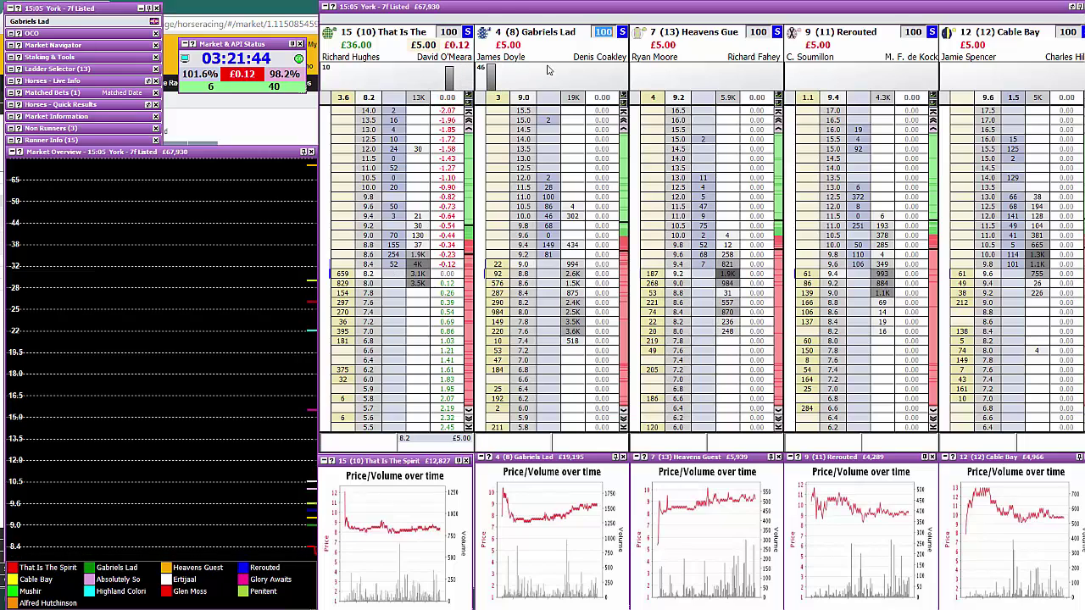
Step: Check the first ladder's runner list and scroll That Is The Spirit's price ladder down and back
left_click(394, 38)
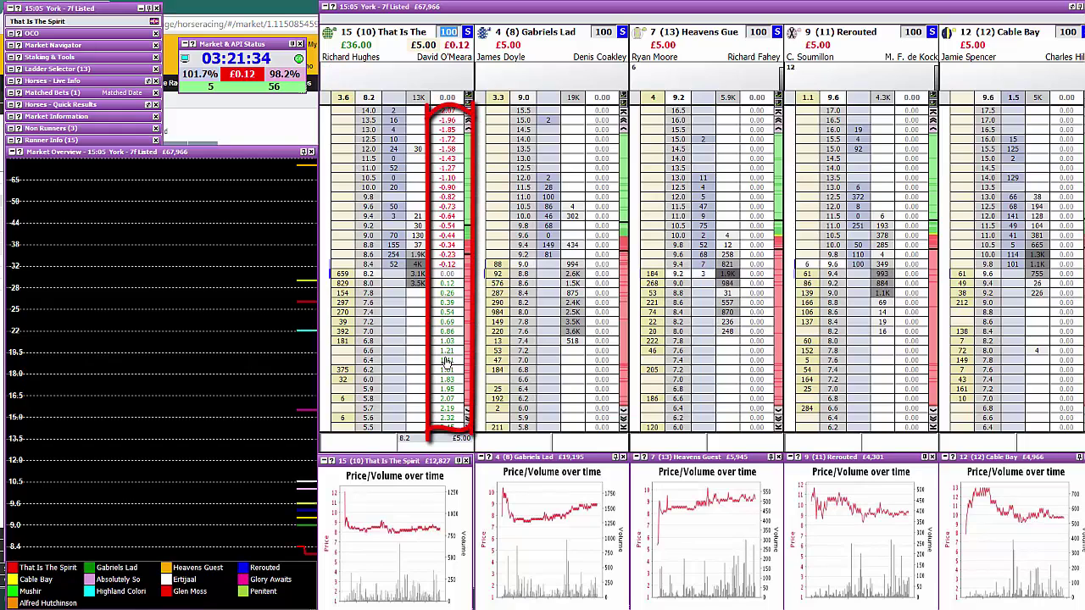
scroll(445, 354, "down", 15)
scroll(447, 359, "down", 15)
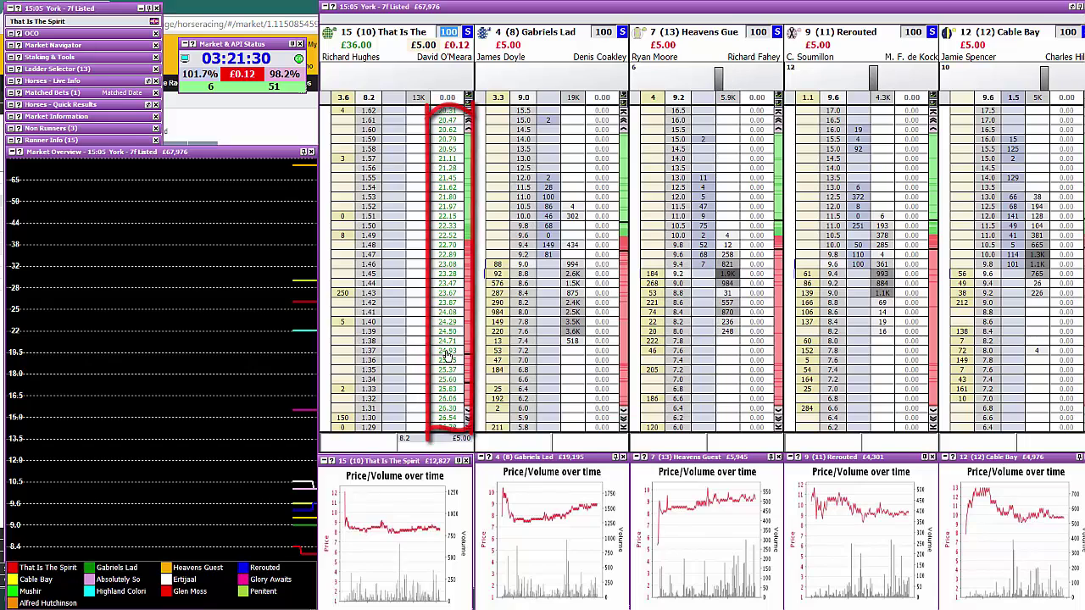
scroll(362, 332, "up", 20)
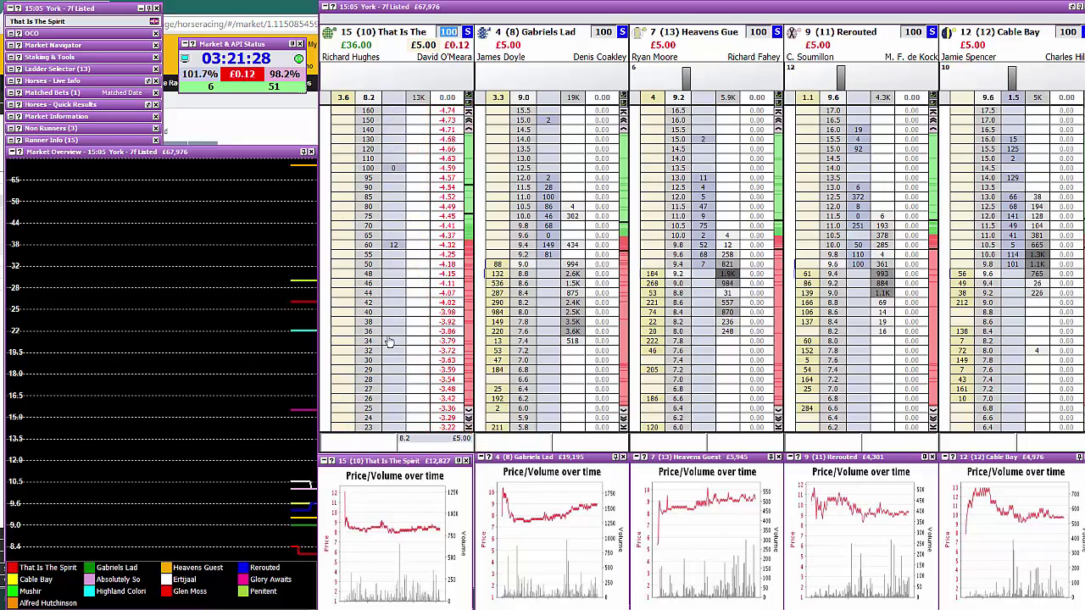
scroll(367, 324, "down", 10)
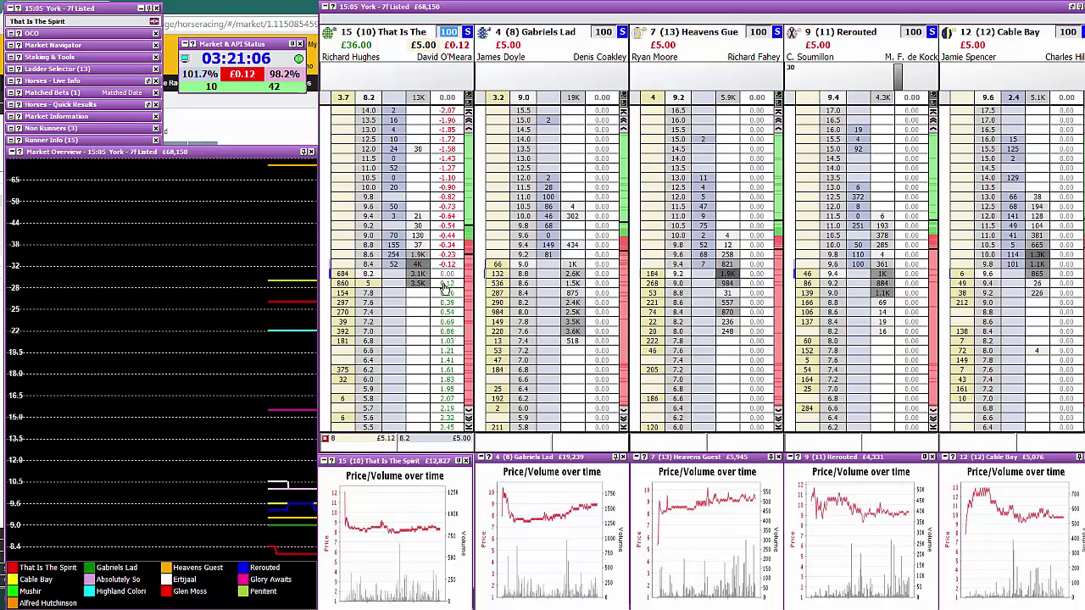
Step: Cancel the unmatched 8.0 bet and hedge with a £4.88 lay at 8.4
left_click(369, 286)
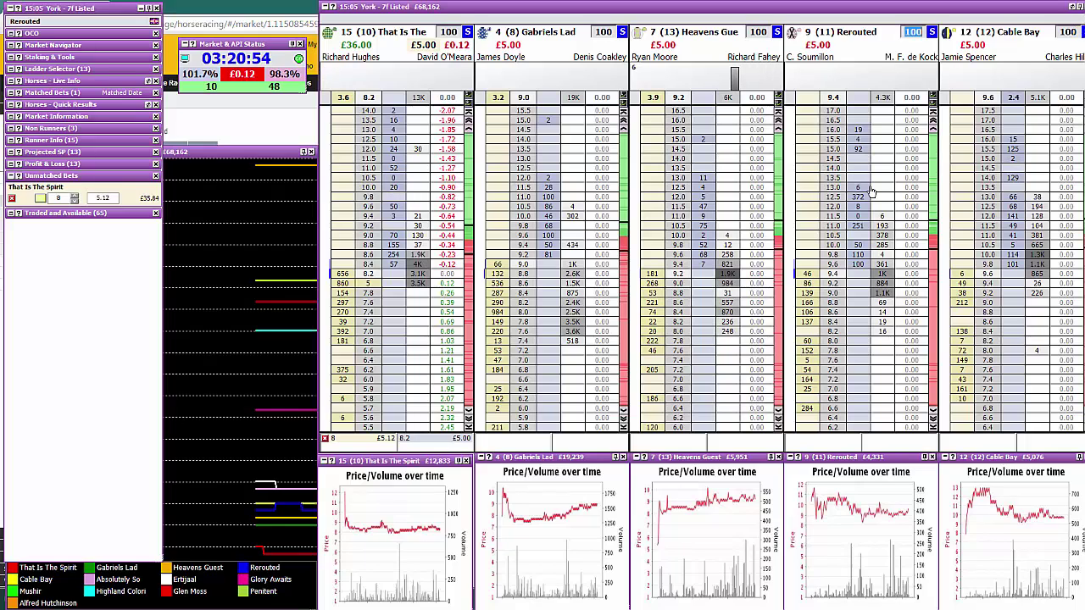
left_click(371, 282)
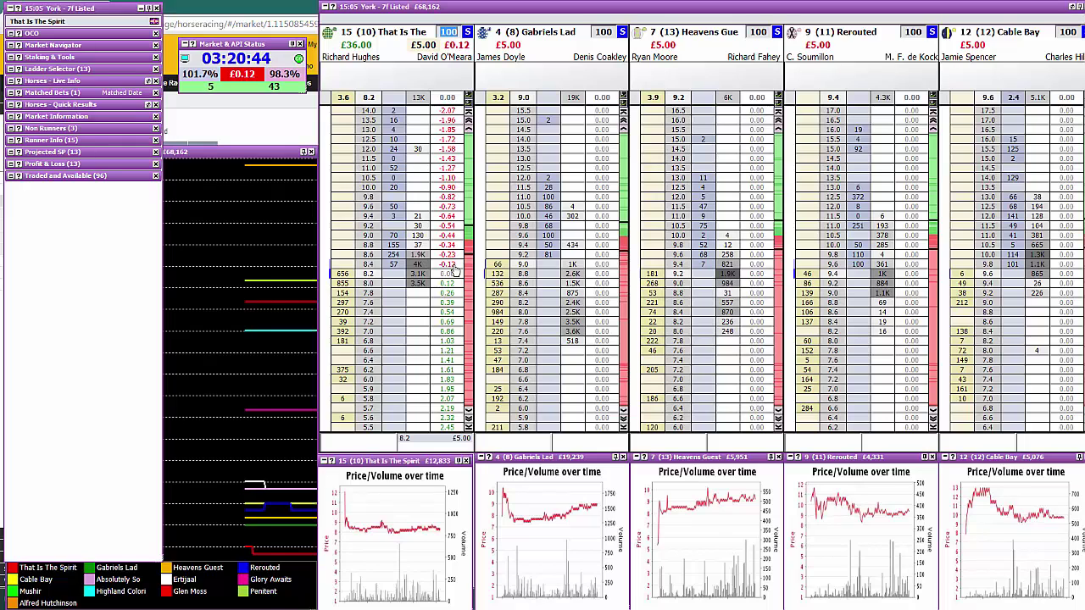
left_click(454, 270)
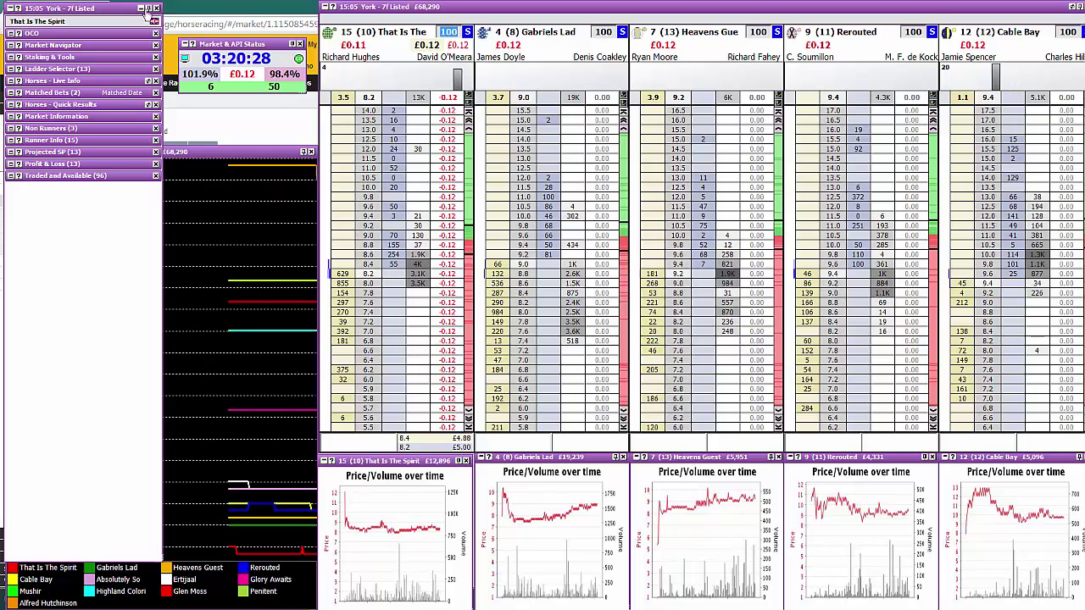
Step: Remove That Is The Spirit from the Betfair bet slip, refresh prices, and return to AGT Pro
left_click(141, 10)
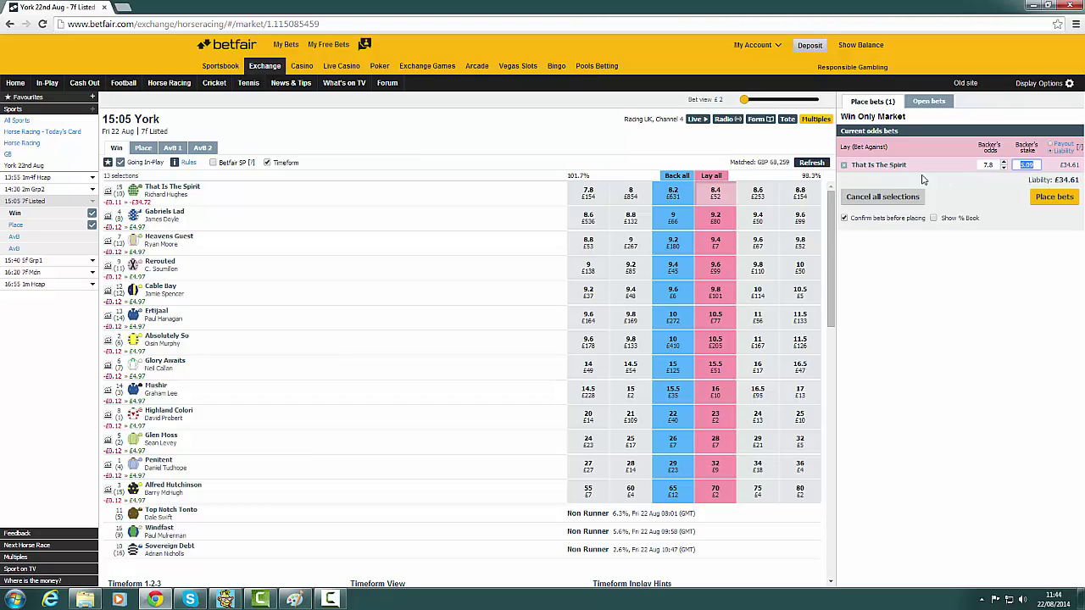
left_click(844, 166)
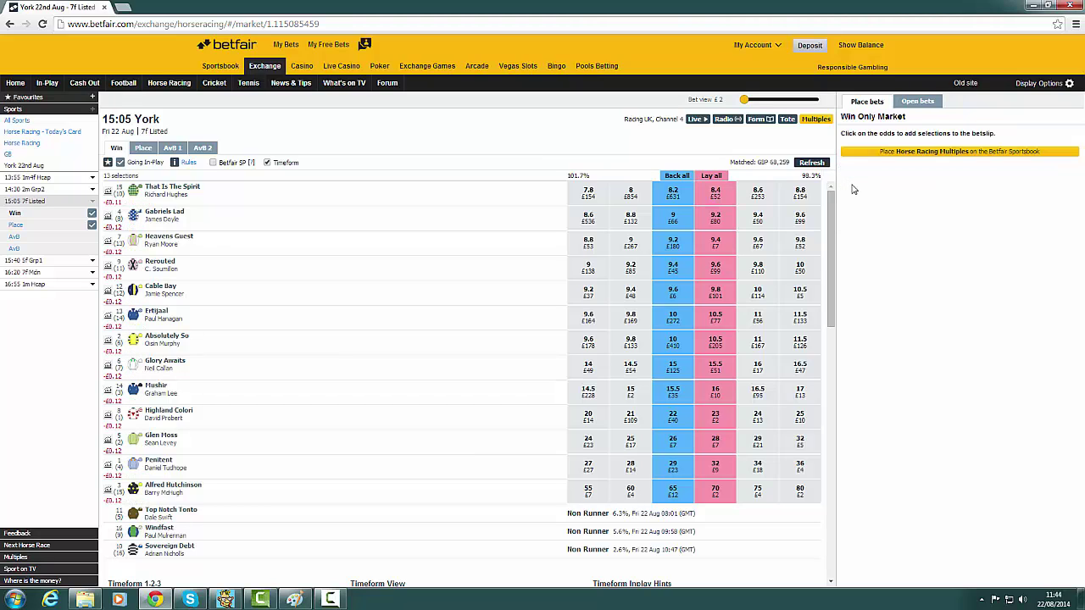
left_click(812, 163)
left_click(812, 162)
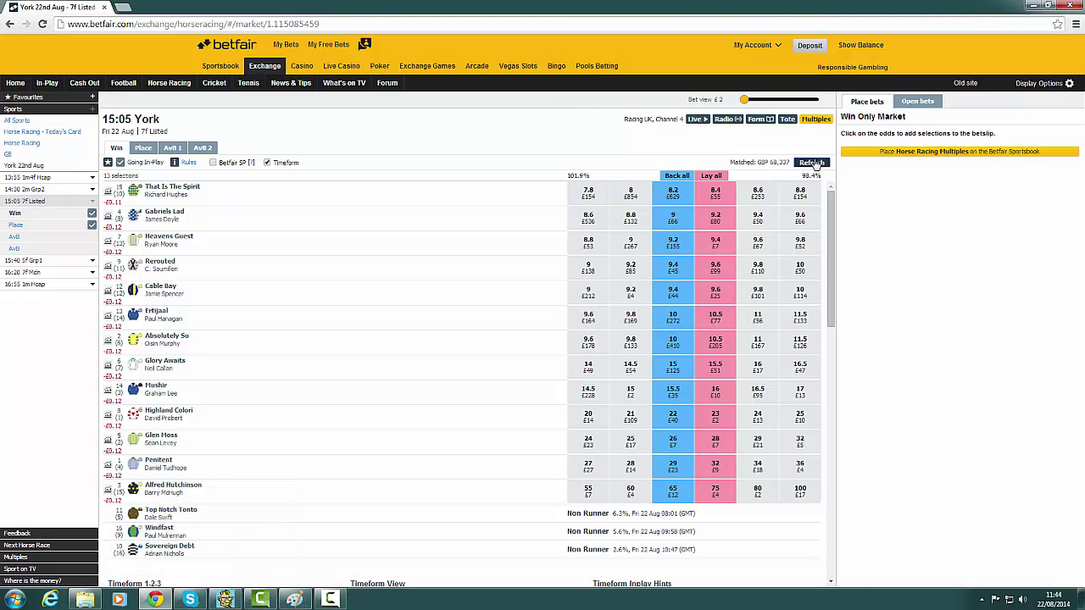
left_click(814, 163)
left_click(225, 599)
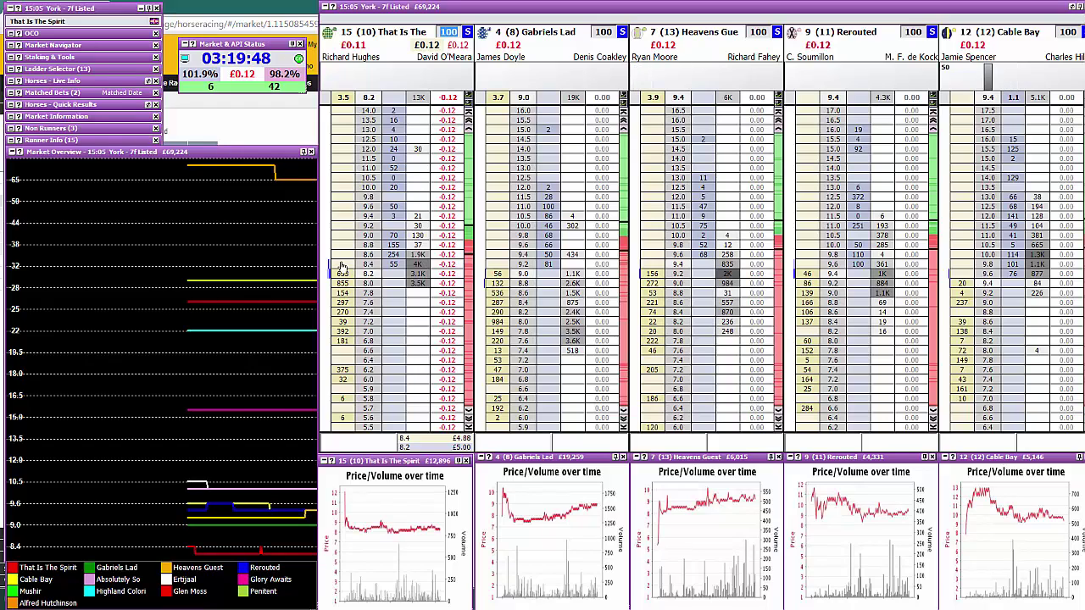
Step: Switch the active runner to Gabriels Lad and back to That Is The Spirit, then minimise Geeks Toy
left_click(523, 256)
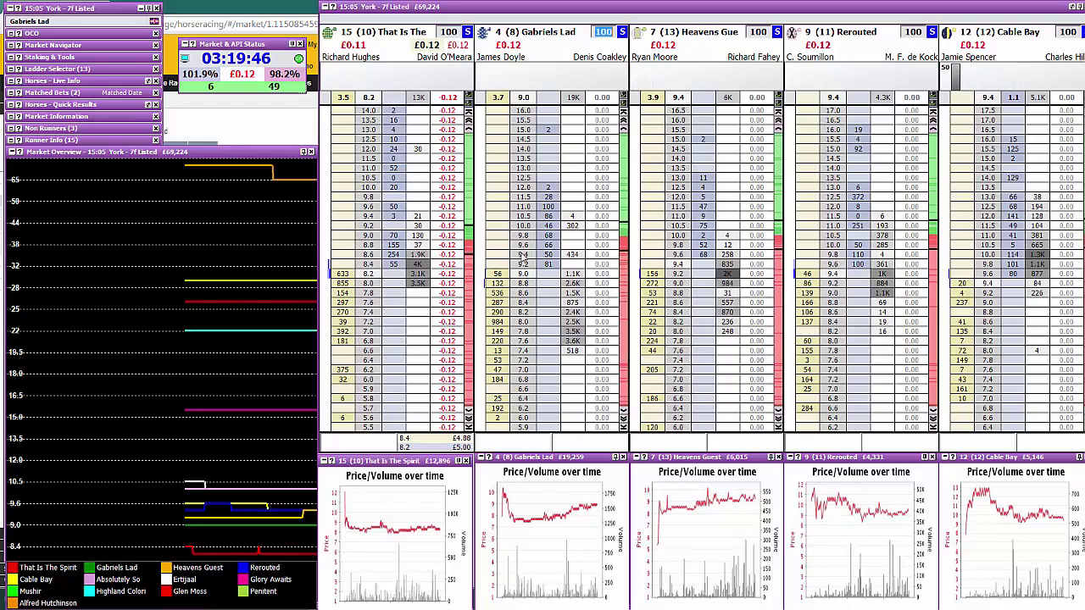
left_click(369, 257)
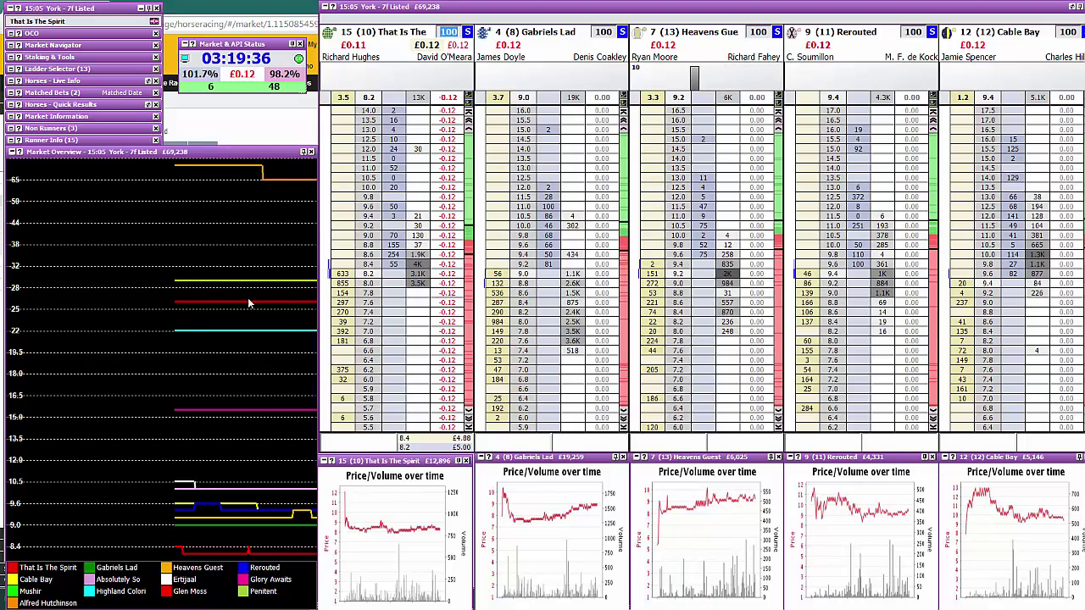
left_click(140, 7)
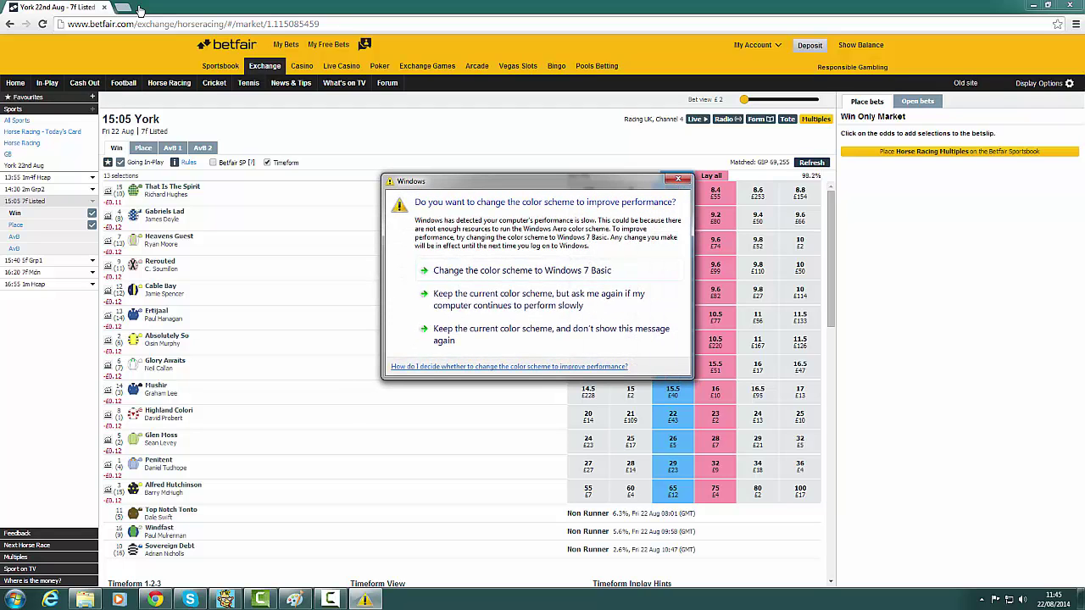
Step: Dismiss the colour-scheme warning, view Geeks Toy's Market Overview chart, and minimise it again
left_click(678, 179)
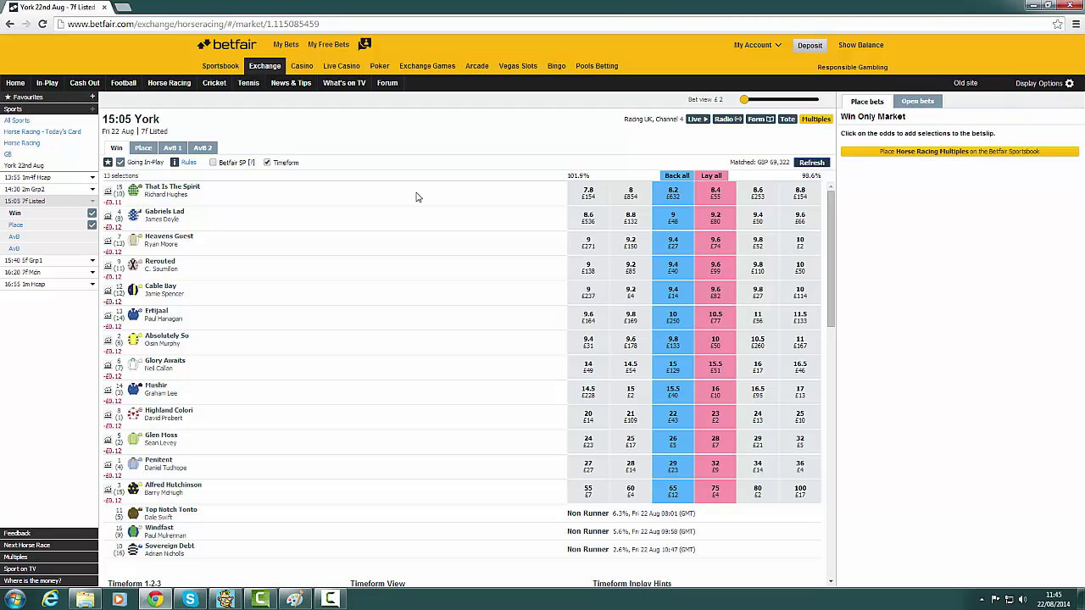
left_click(225, 599)
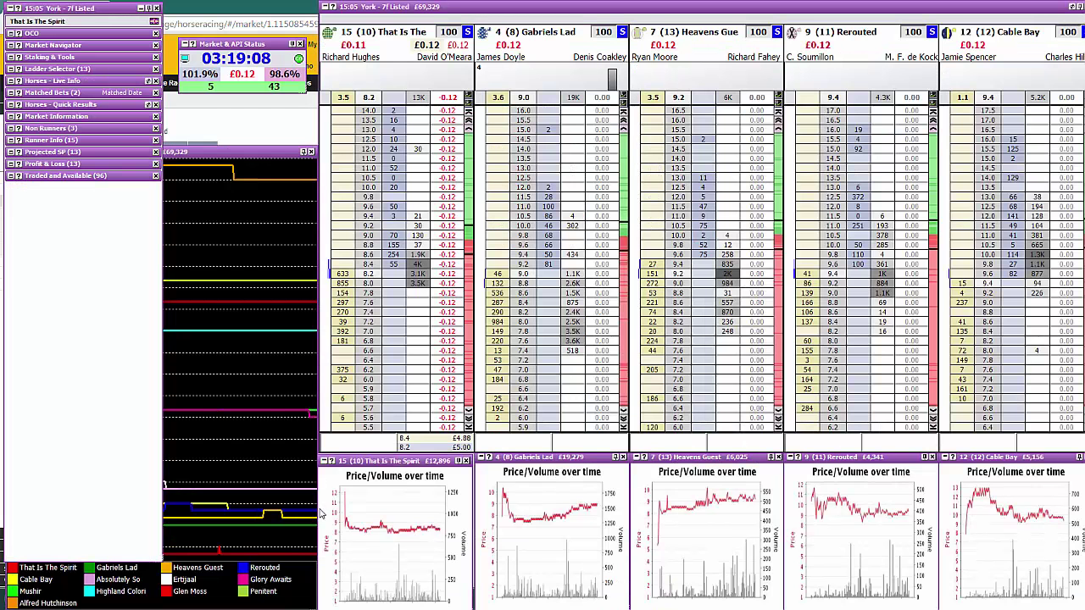
left_click(259, 327)
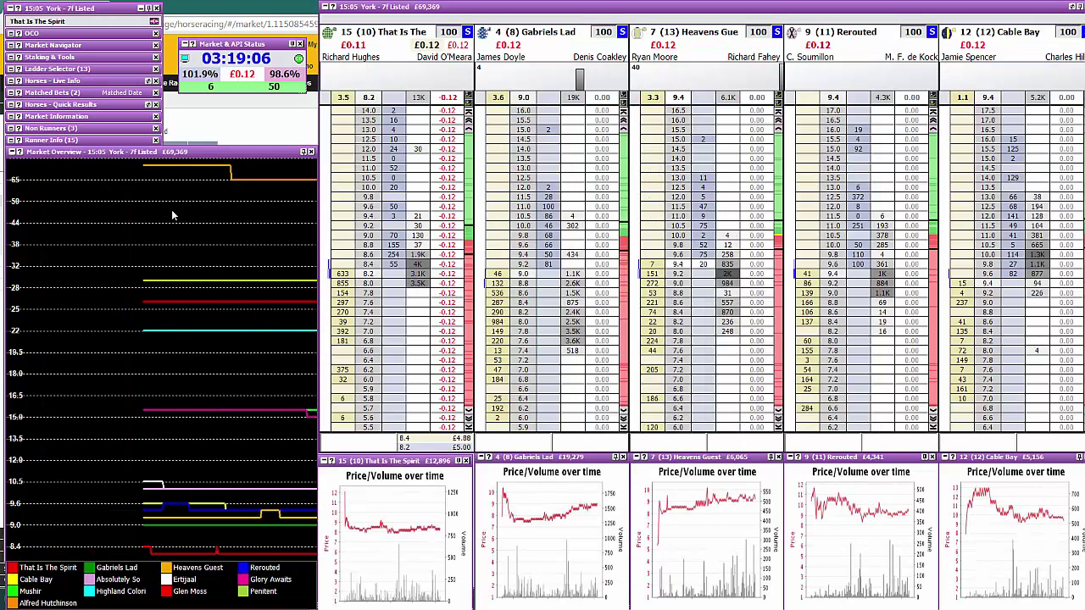
left_click(141, 11)
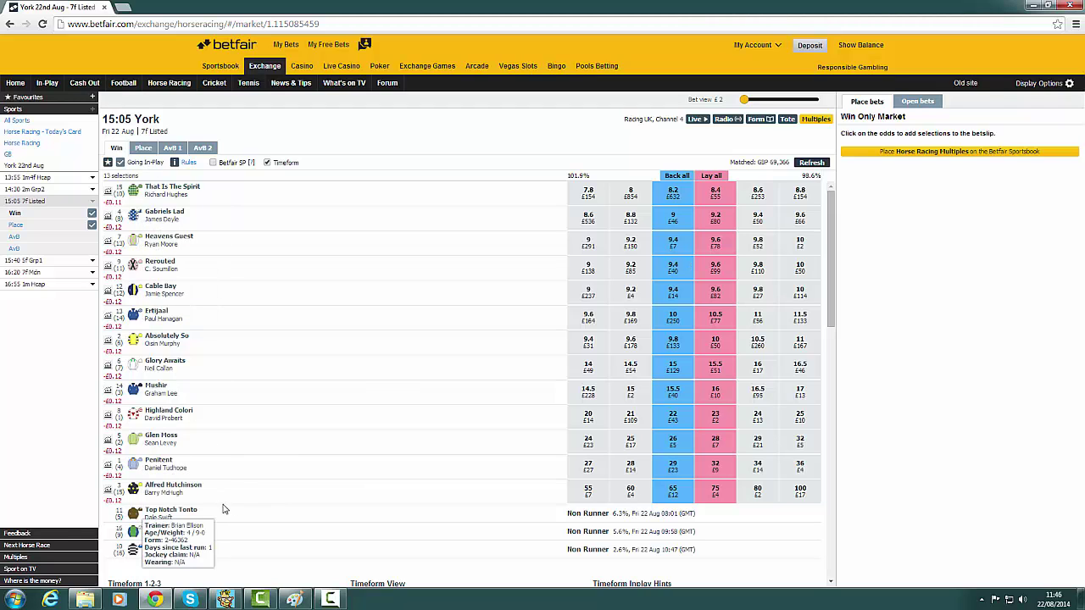
Step: Paste the Betfair screenshot into Paint and zoom the canvas out to 50%
left_click(294, 599)
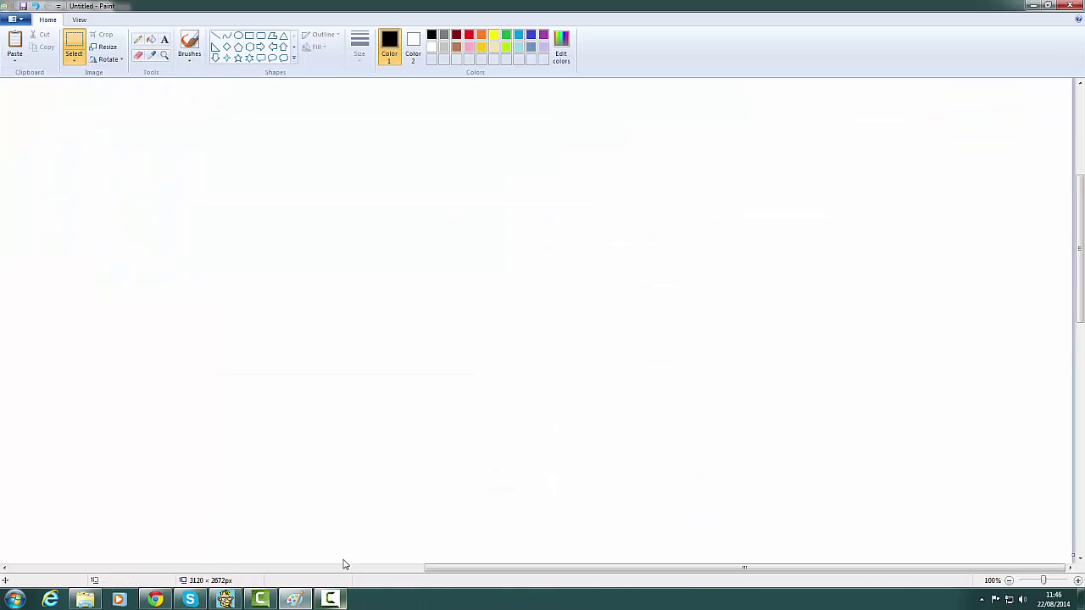
key("ctrl+v")
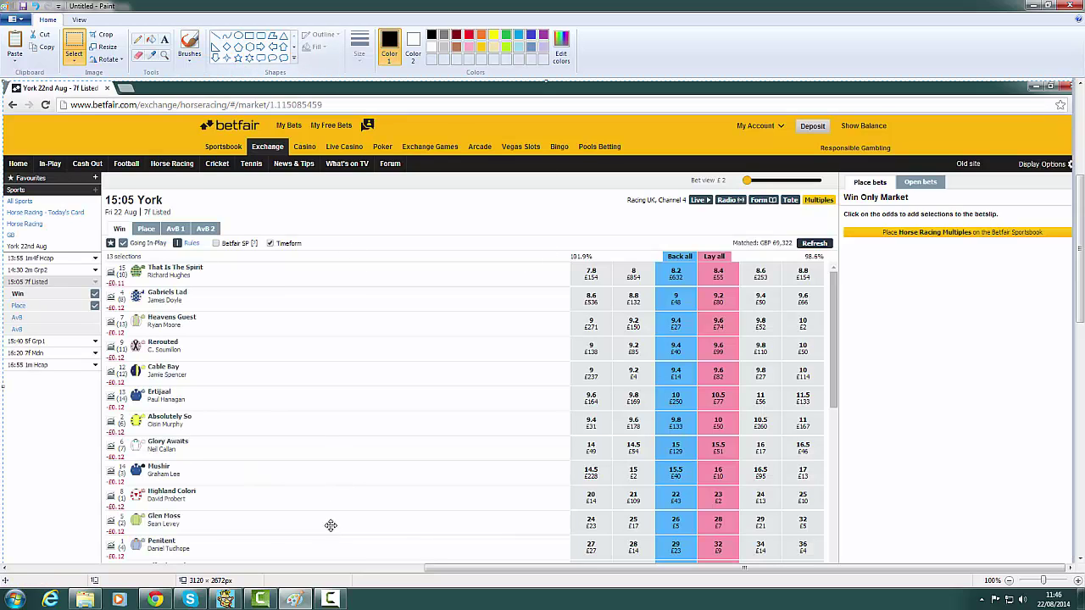
left_click(163, 55)
right_click(383, 440)
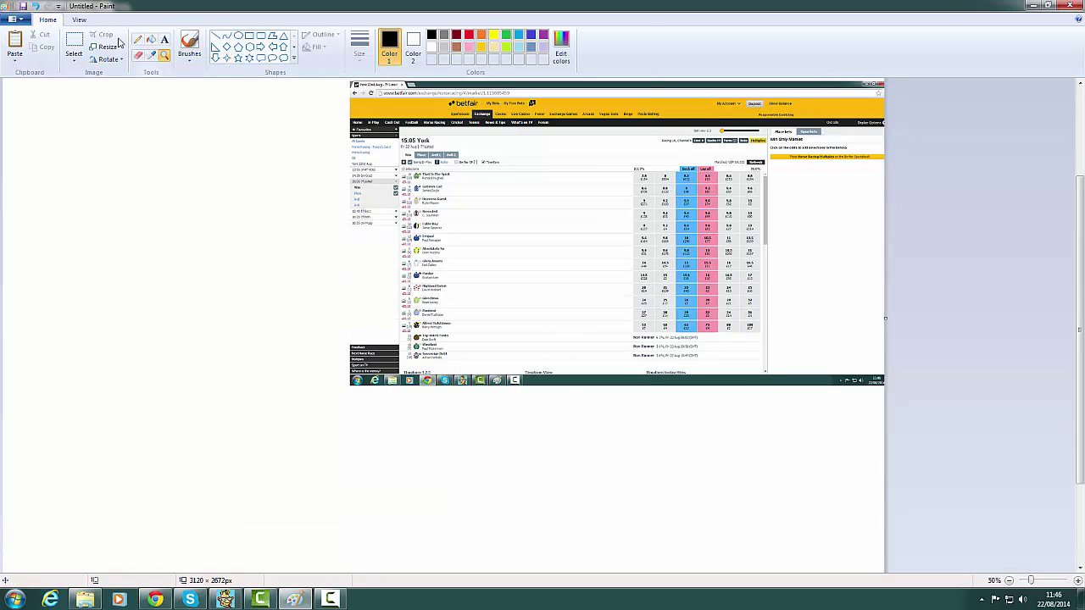
Step: Move the top three runner rows to the upper left and cut the odds block to the lower left
left_click(74, 44)
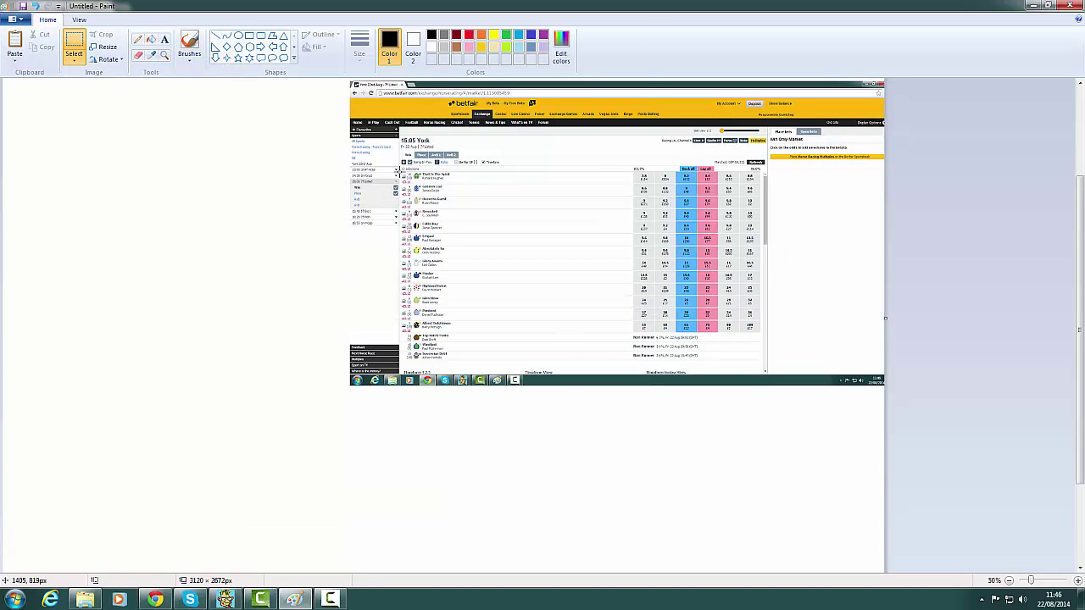
left_click_drag(401, 173, 86, 138)
left_click(319, 242)
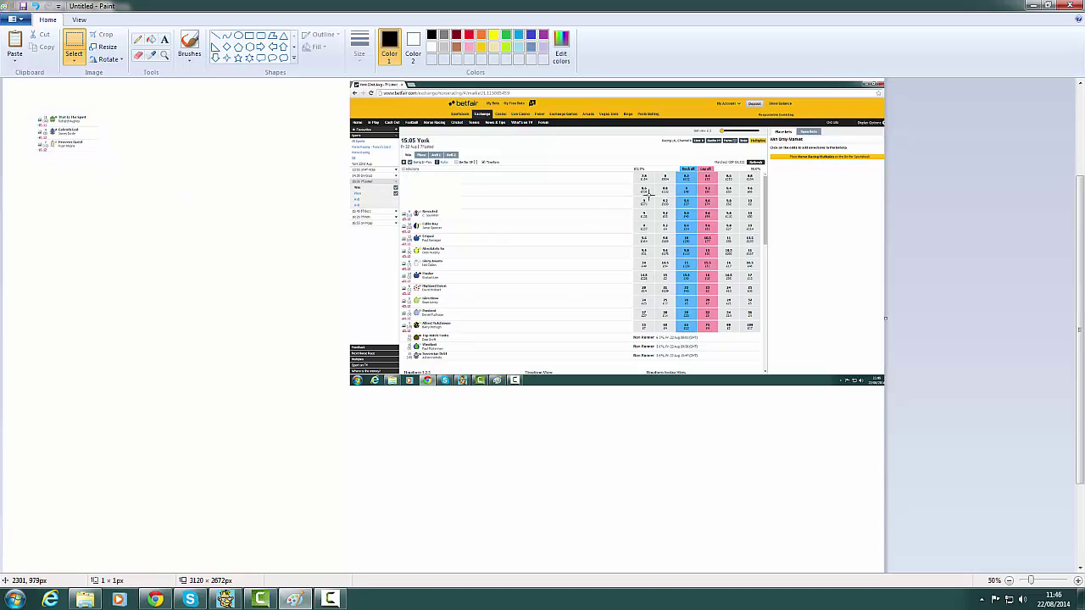
mouse_move(633, 169)
left_mouse_down()
mouse_move(695, 214)
mouse_move(761, 209)
left_mouse_up()
right_click(736, 196)
left_click(762, 206)
right_click(133, 367)
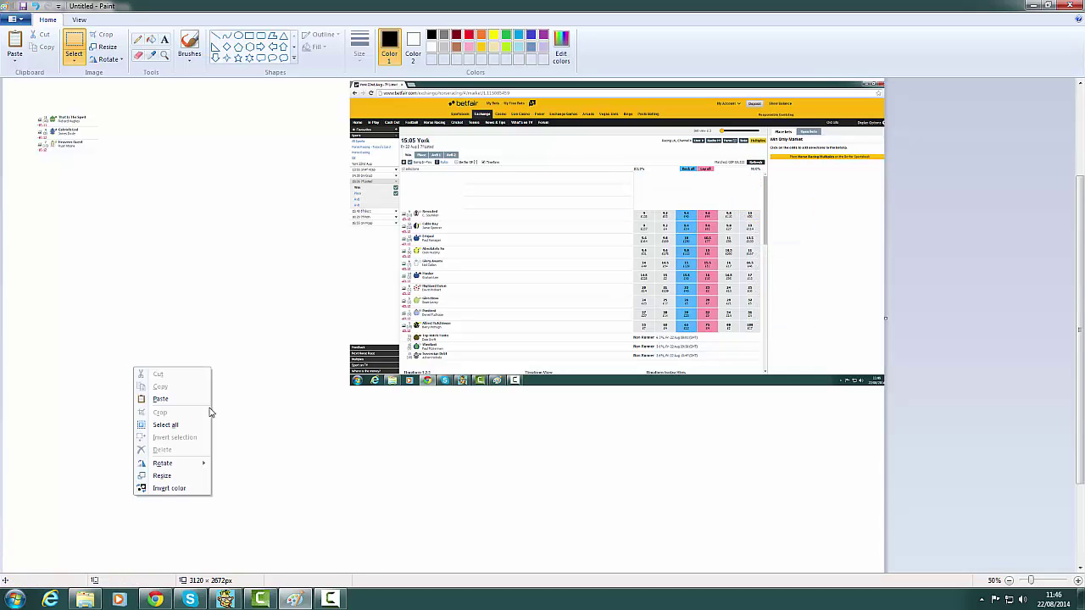
left_click(161, 397)
left_click_drag(73, 125, 98, 392)
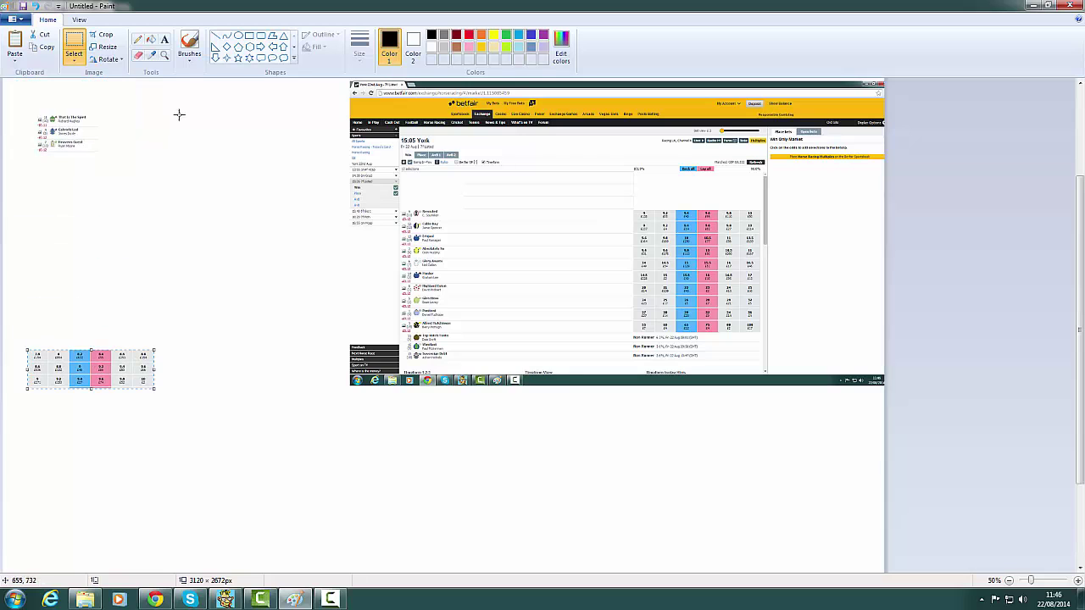
Step: Zoom back to 100% and select the pasted odds table for editing
left_click(164, 54)
left_click(145, 218)
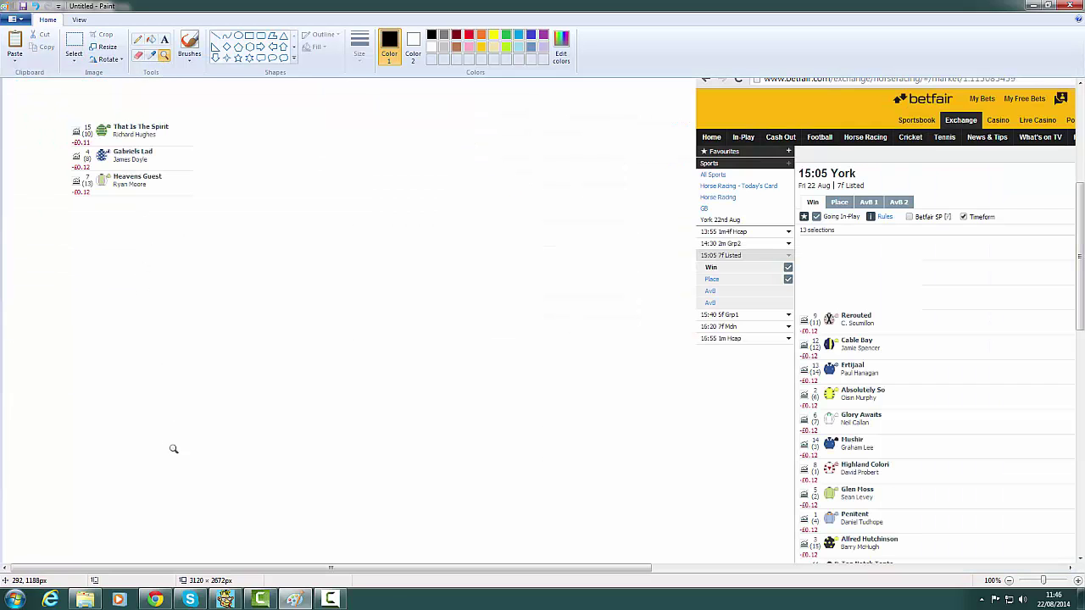
scroll(177, 416, "down", 4)
left_click(74, 47)
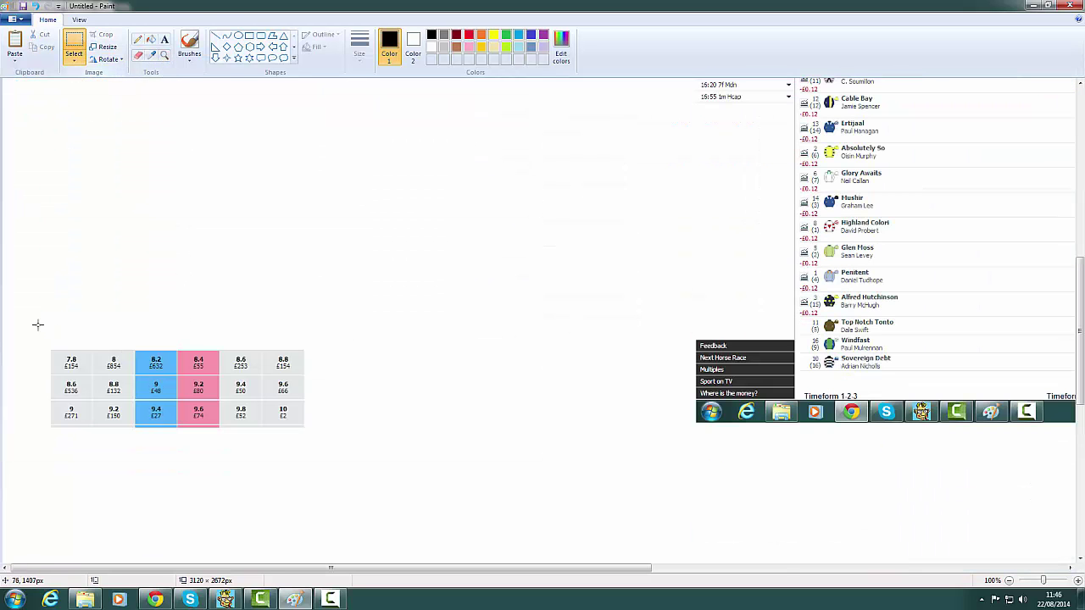
left_click_drag(32, 325, 357, 466)
right_click(247, 422)
Step: Cut the odds table and paste it back near the top of the Paint canvas
left_click(272, 429)
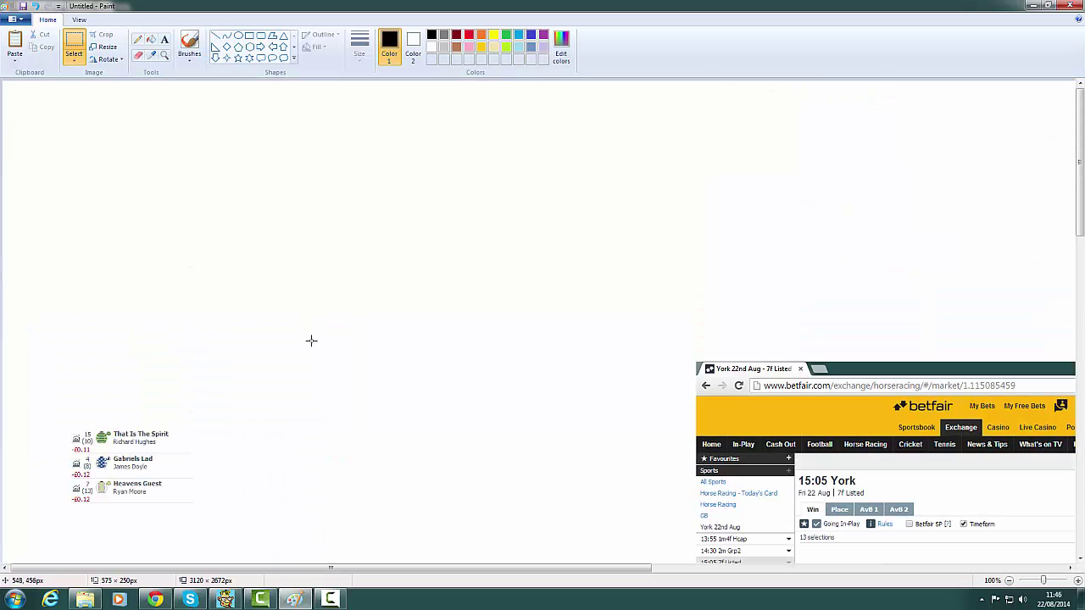
scroll(307, 333, "up", 10)
scroll(303, 377, "down", 5)
right_click(153, 144)
left_click(179, 178)
left_click_drag(211, 172, 487, 165)
left_click(448, 360)
Step: Move the Gabriels Lad and Heavens Guest rows into one line beside That Is The Spirit
left_click_drag(66, 212, 232, 204)
left_click(231, 276)
left_click_drag(62, 238, 360, 208)
left_click(410, 180)
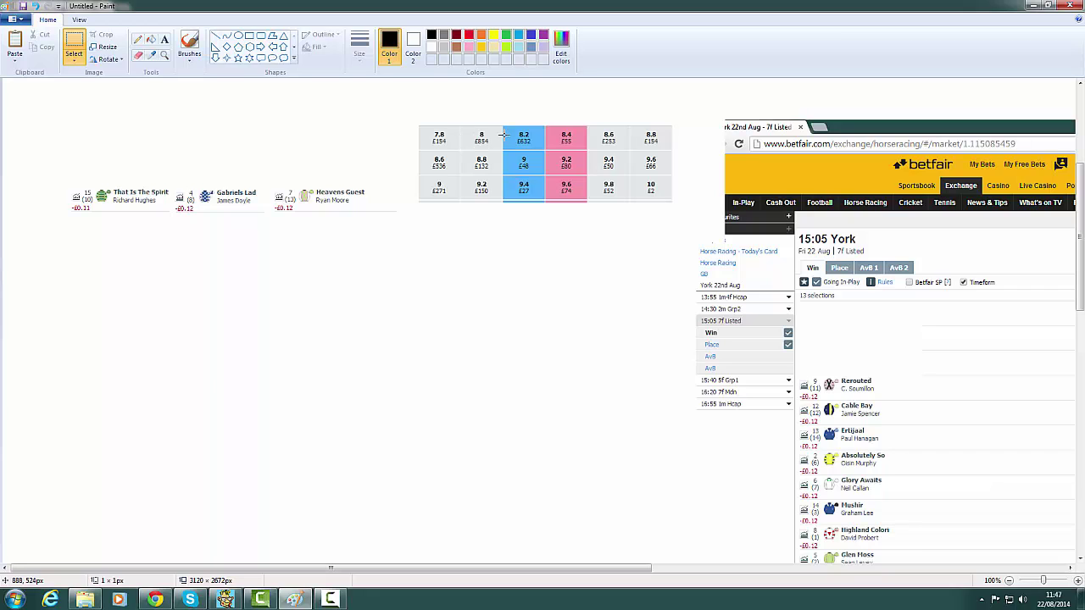
Step: Try stretching the 7.8/£154 price cell, then undo the stretch
left_click_drag(426, 137, 479, 126)
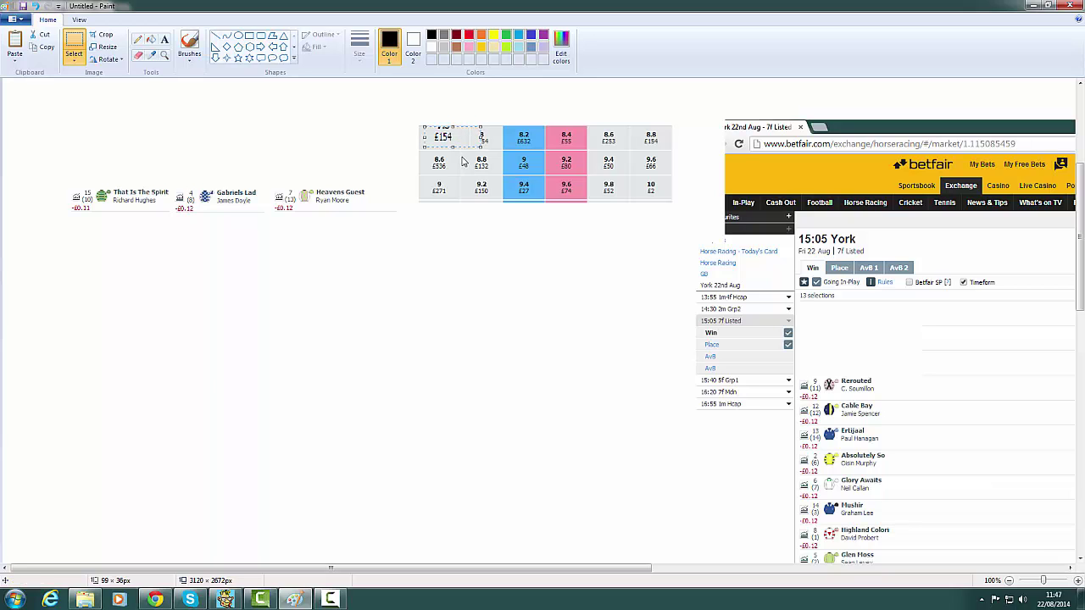
left_click(376, 110)
key("ctrl+z")
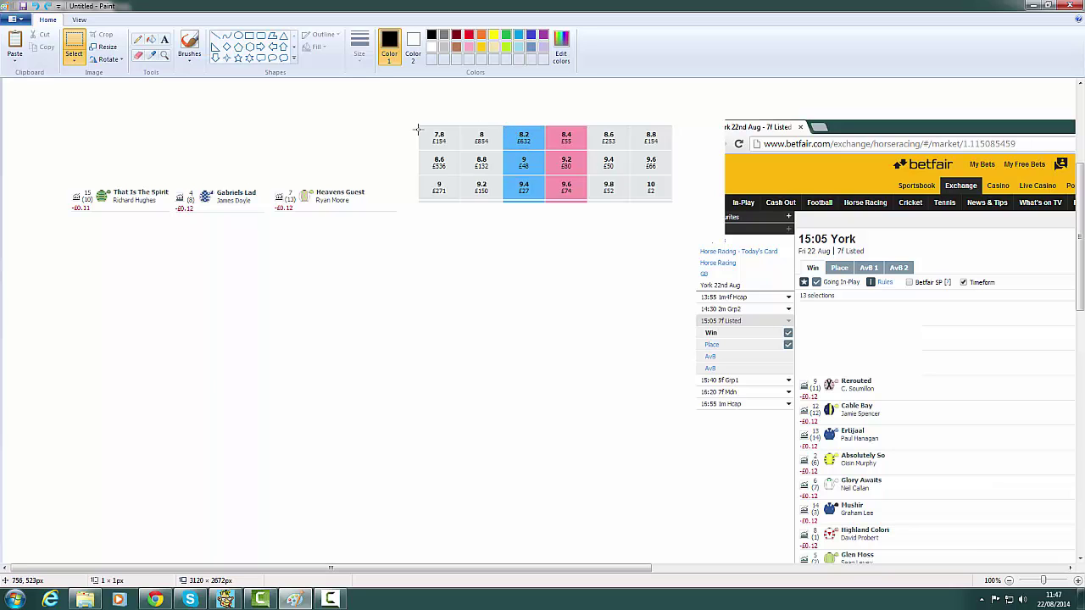
left_click_drag(416, 128, 470, 158)
left_click(690, 131)
left_click_drag(630, 122, 673, 152)
left_click_drag(652, 138, 126, 225)
left_click(455, 294)
left_click_drag(585, 124, 218, 267)
left_click(140, 261)
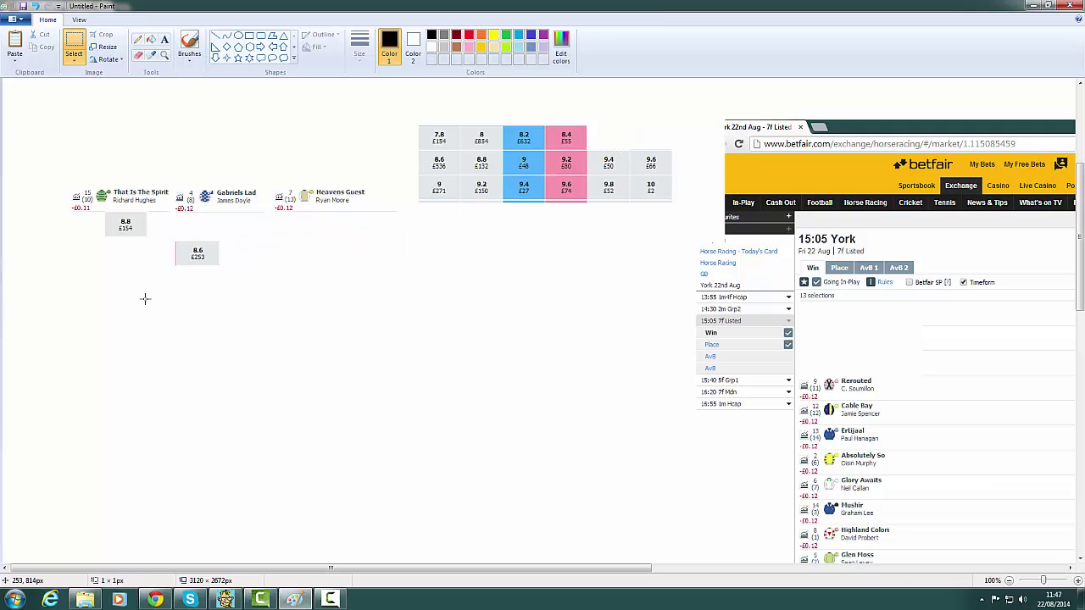
key("ctrl+z")
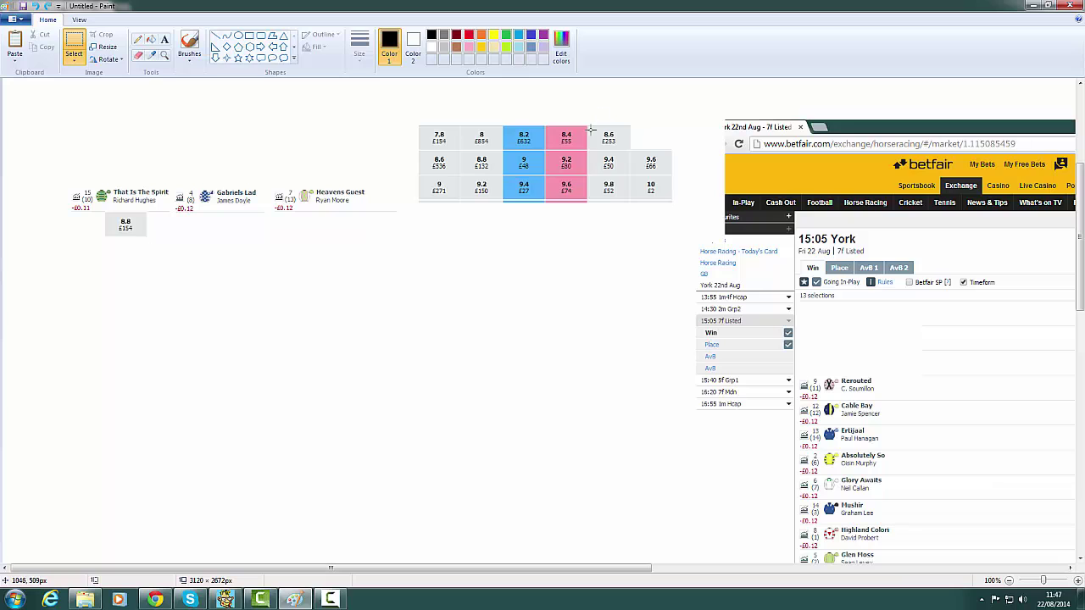
left_click_drag(586, 125, 75, 300)
left_click(269, 248)
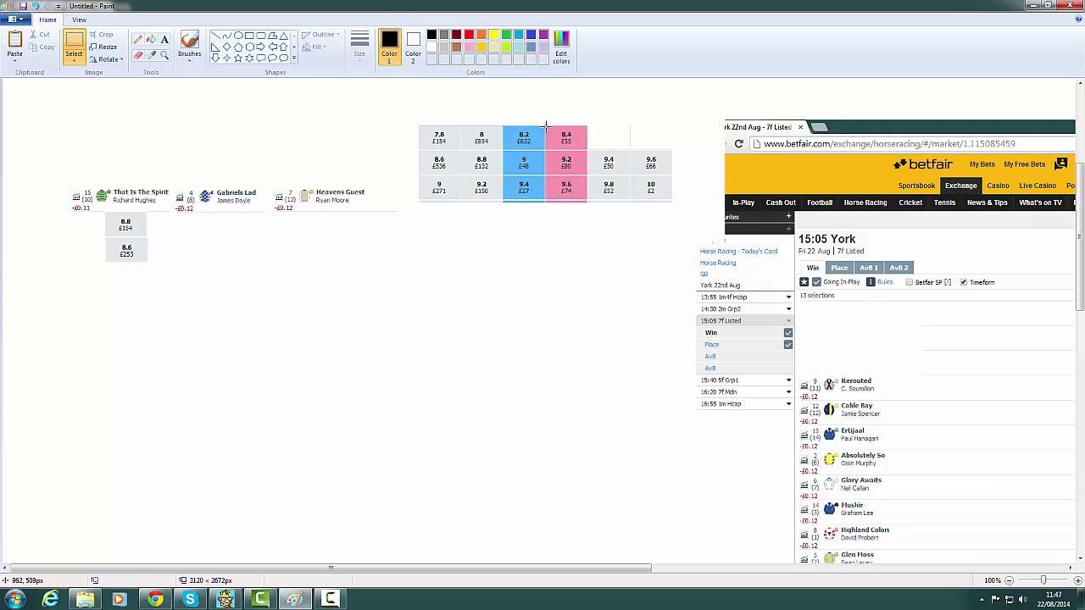
left_click_drag(545, 126, 592, 150)
right_click(589, 150)
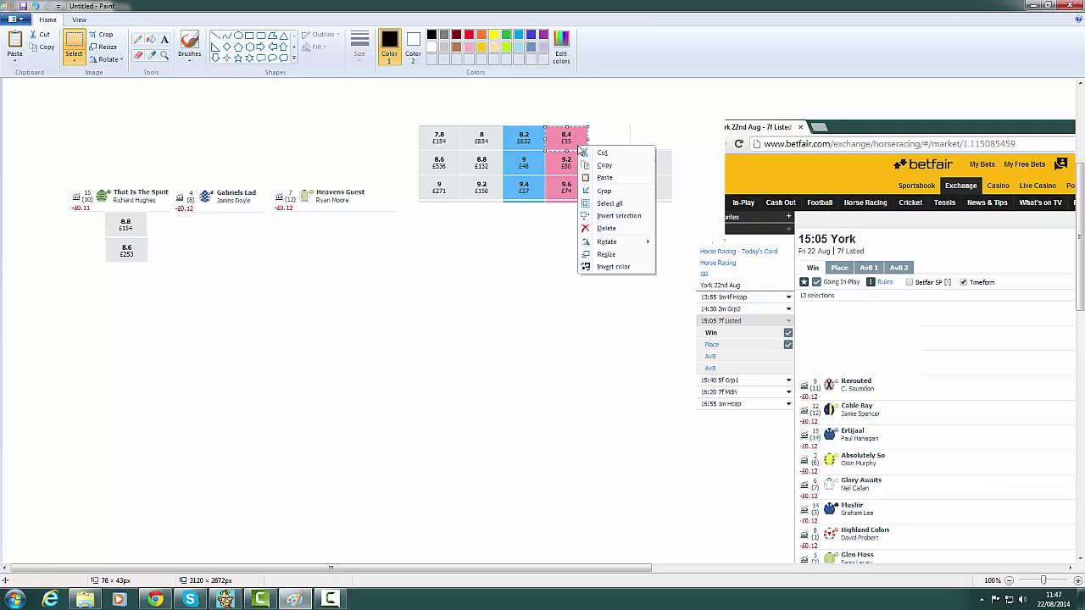
left_click(604, 154)
right_click(123, 292)
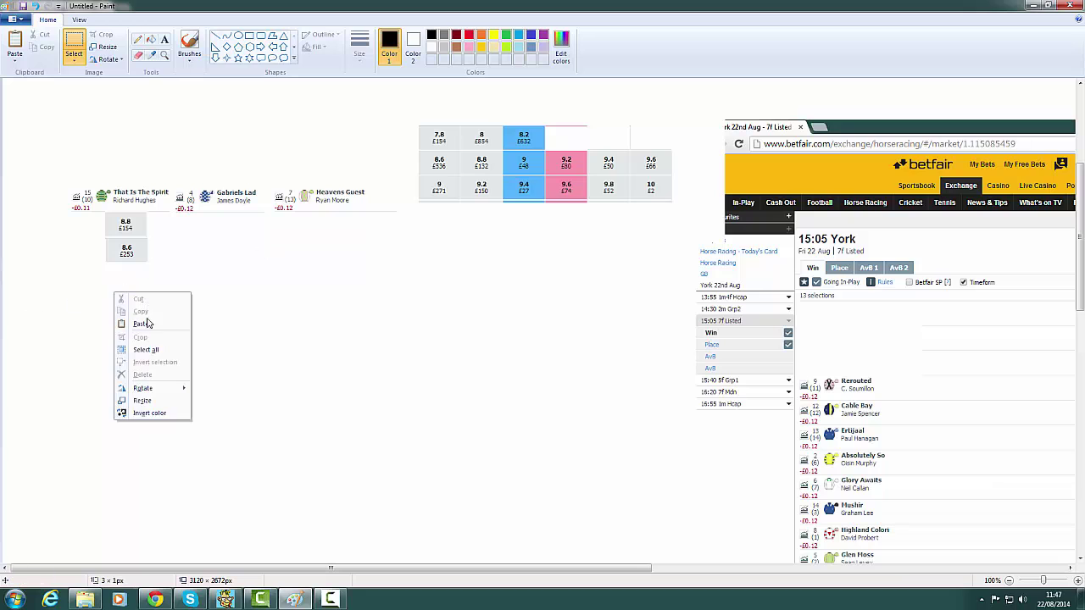
left_click(139, 325)
left_click_drag(22, 93, 126, 274)
left_click(254, 272)
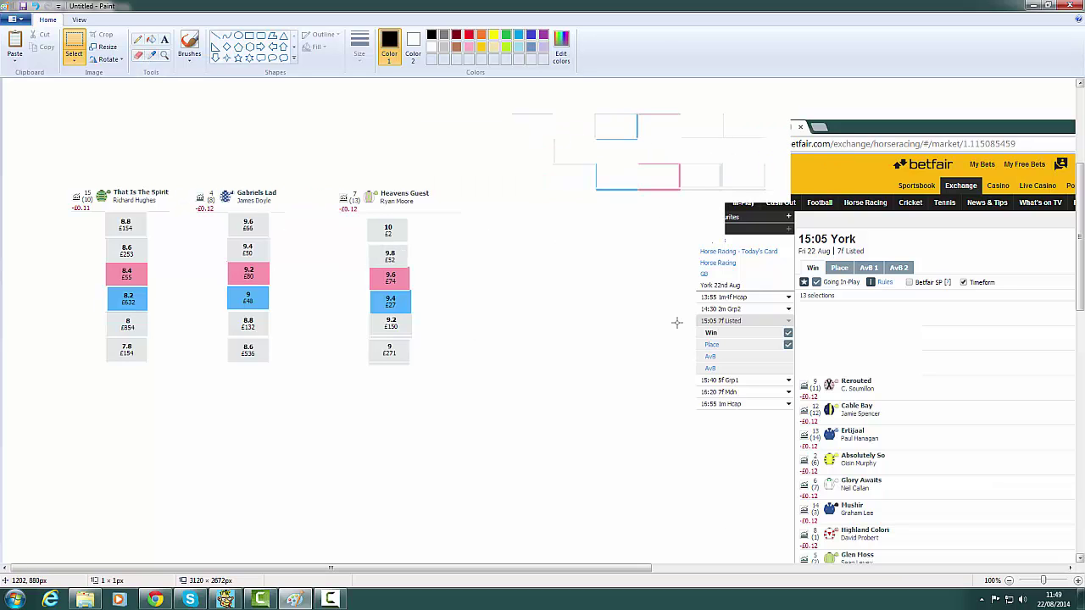
left_click(164, 55)
right_click(613, 339)
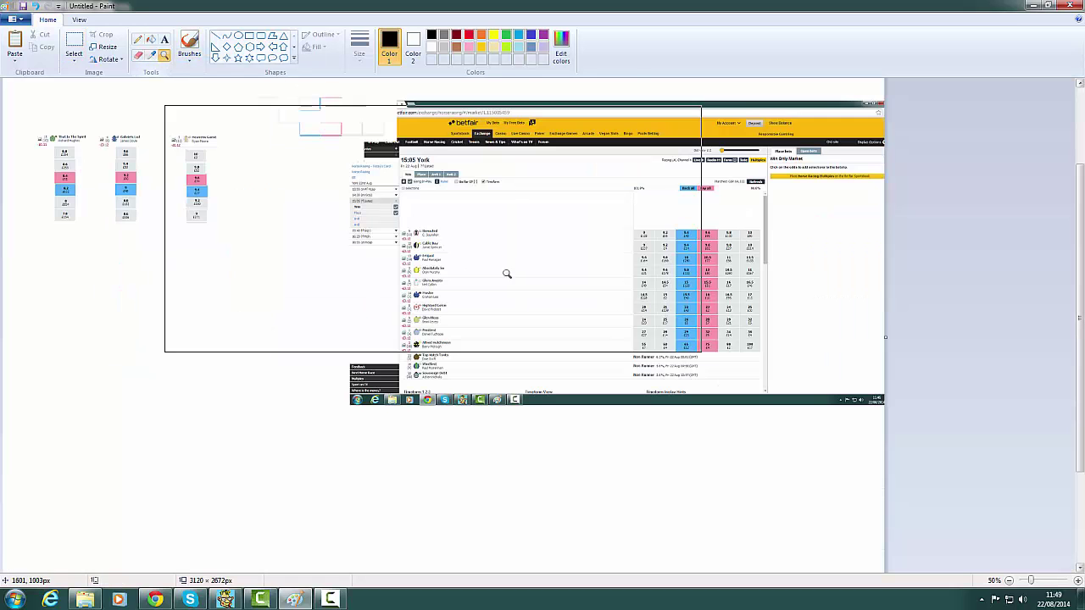
left_click(691, 274)
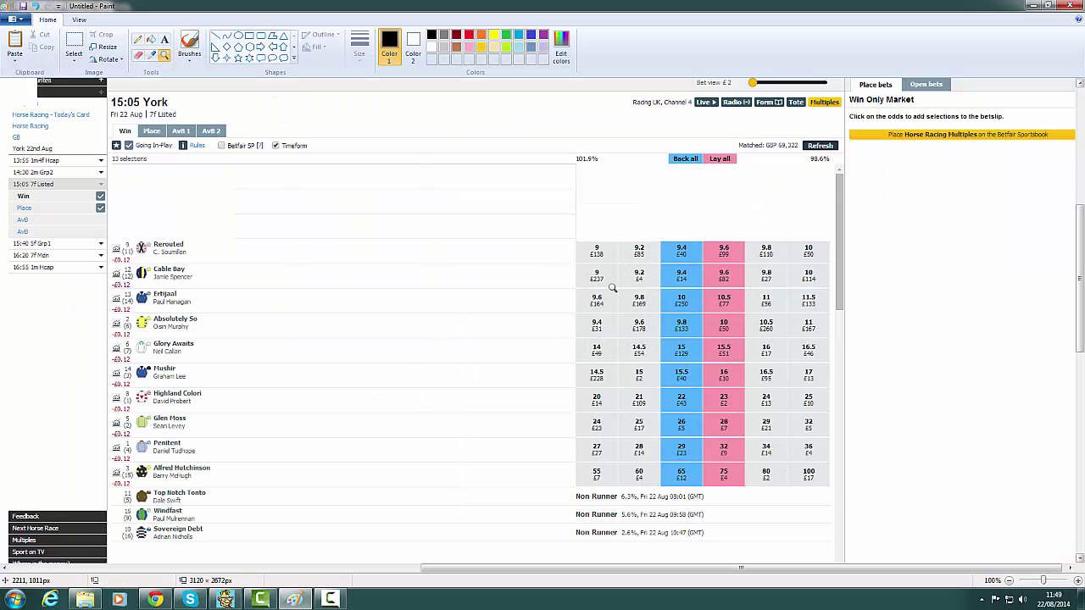
right_click(463, 257)
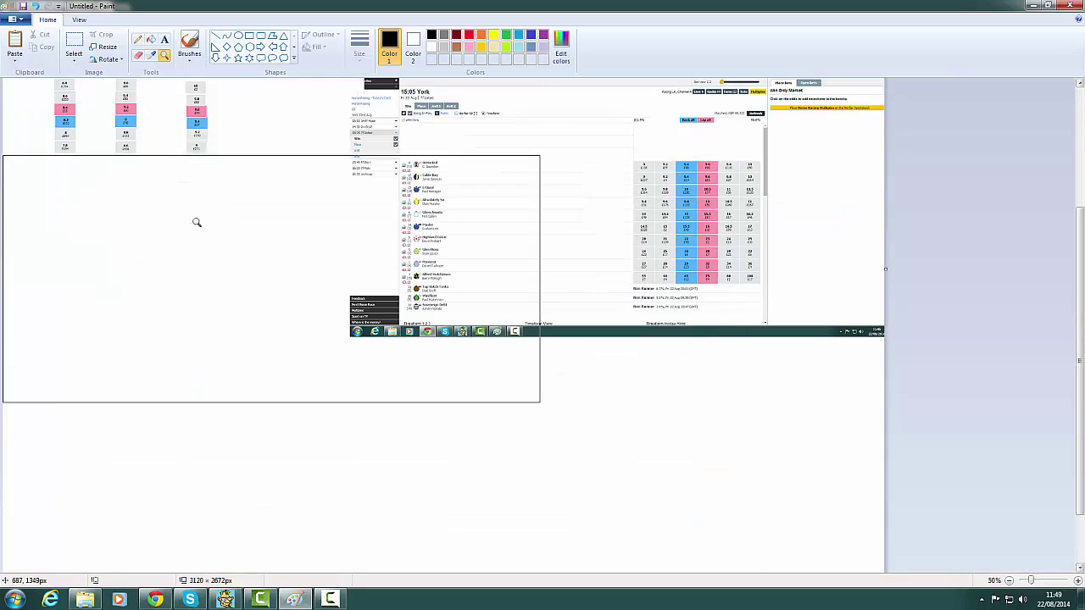
left_click(195, 164)
scroll(300, 481, "up", 5)
scroll(314, 489, "down", 3)
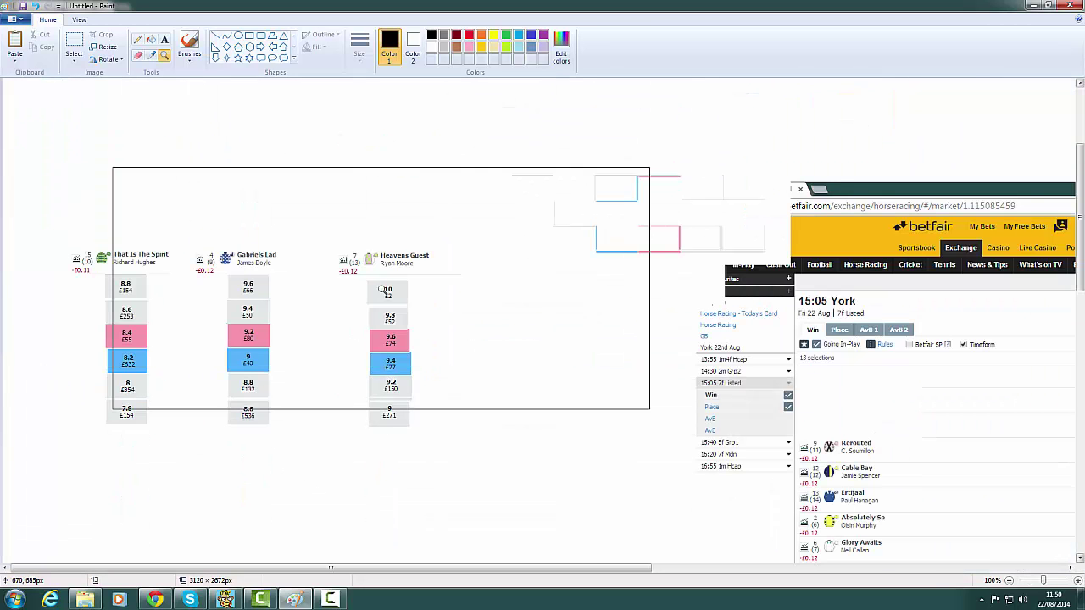
left_click(74, 42)
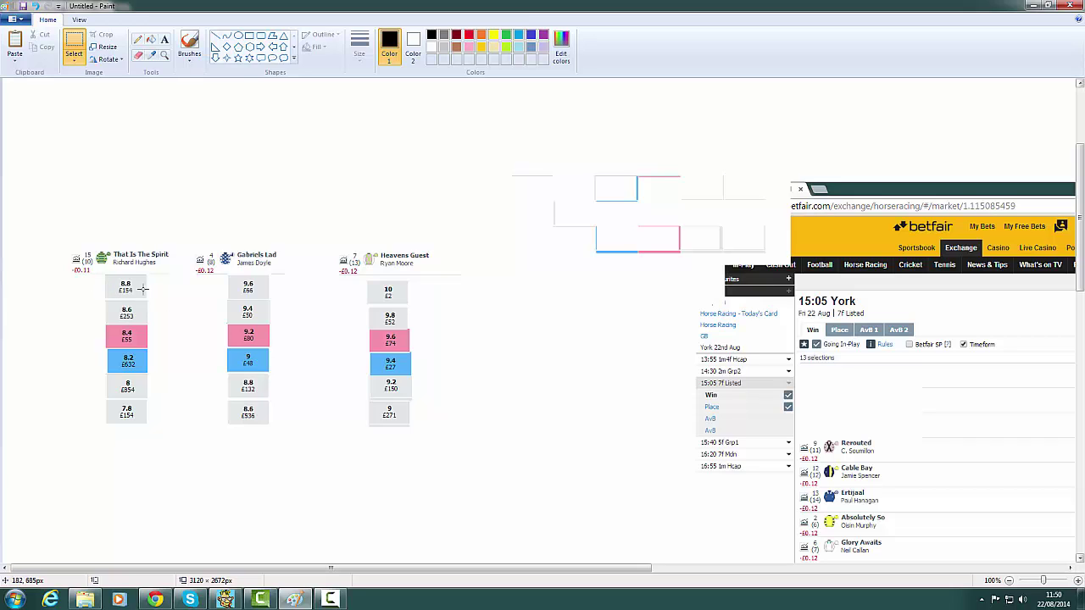
Step: Move the £154, £253, £55 and £632 stakes out beside their price boxes, undoing an accidental resize
left_click_drag(112, 285, 163, 284)
left_click(113, 319)
left_click_drag(113, 314, 168, 311)
left_click(180, 355)
left_click_drag(113, 336, 170, 340)
left_click(177, 369)
mouse_move(107, 354)
left_mouse_down()
mouse_move(142, 370)
mouse_move(88, 366)
mouse_move(117, 389)
mouse_move(109, 384)
mouse_move(141, 369)
mouse_move(104, 365)
left_mouse_up()
left_click(178, 382)
key("ctrl+z")
left_click(168, 383)
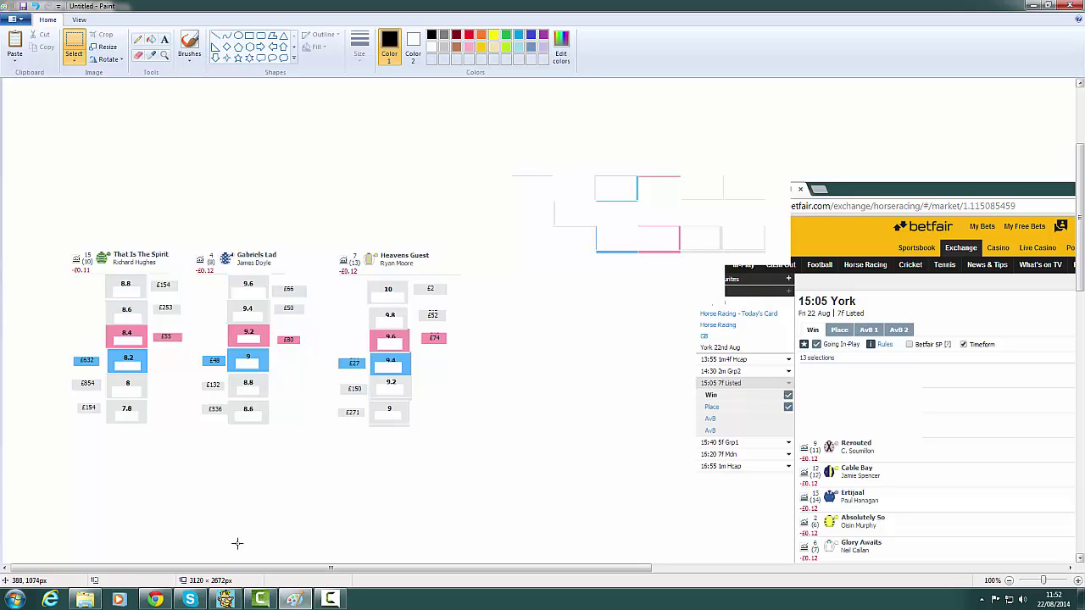
Step: In Geeks Toy, close the panel list, minimise Market Overview and shift the ladder window right
left_click(222, 600)
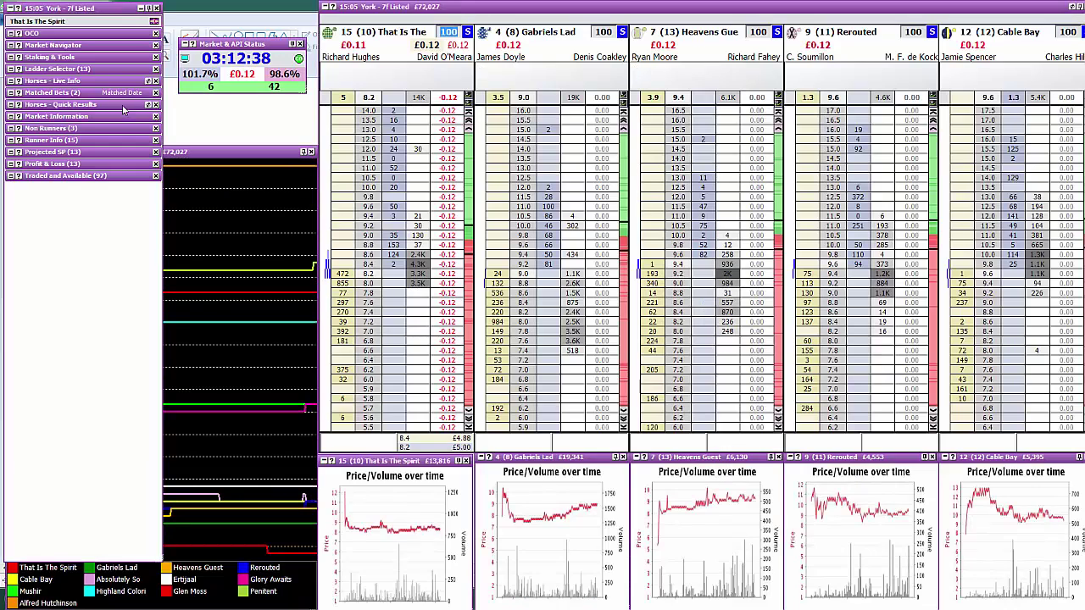
left_click(11, 12)
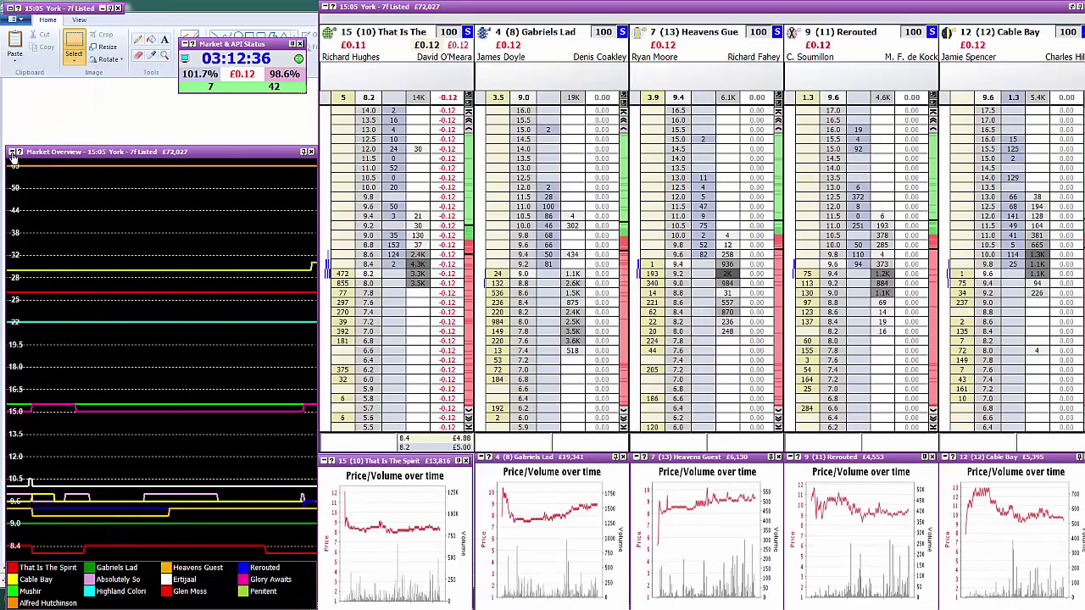
left_click(12, 157)
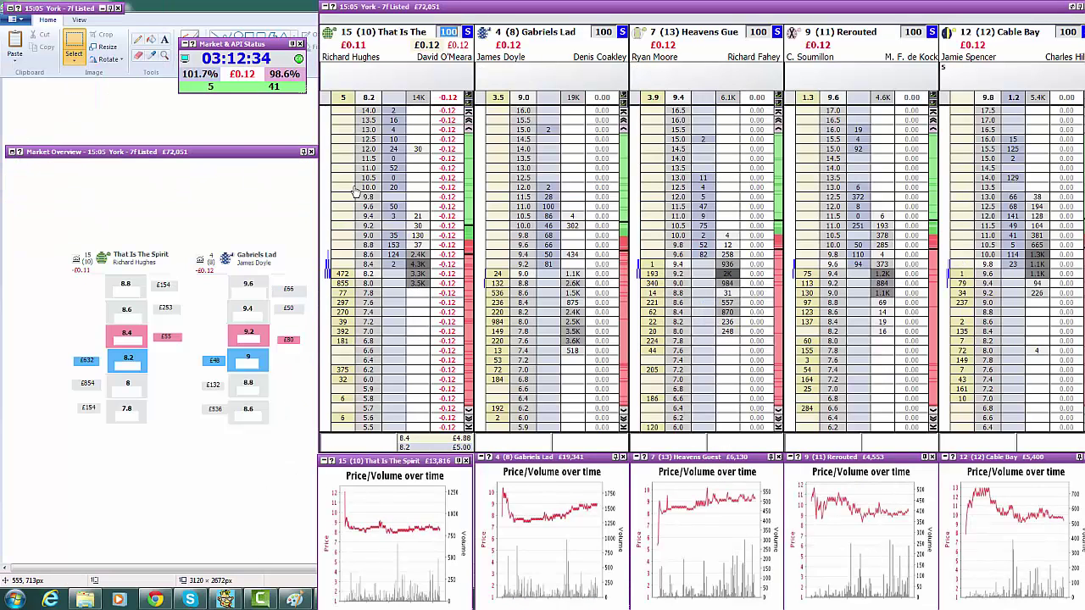
mouse_move(441, 8)
left_mouse_down()
mouse_move(556, 7)
mouse_move(441, 8)
left_mouse_up()
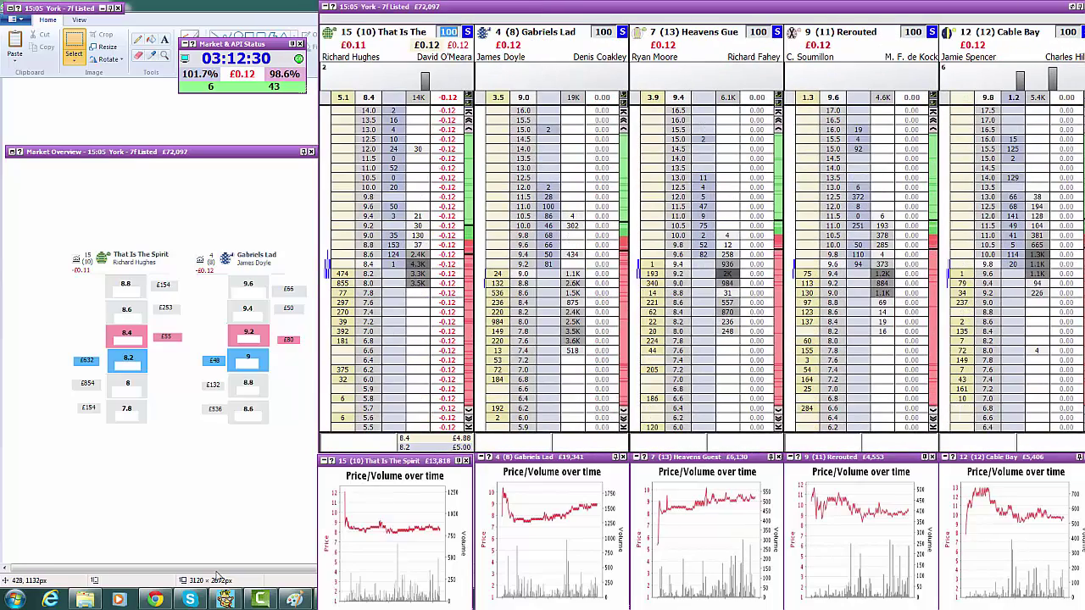
left_click_drag(152, 573, 205, 574)
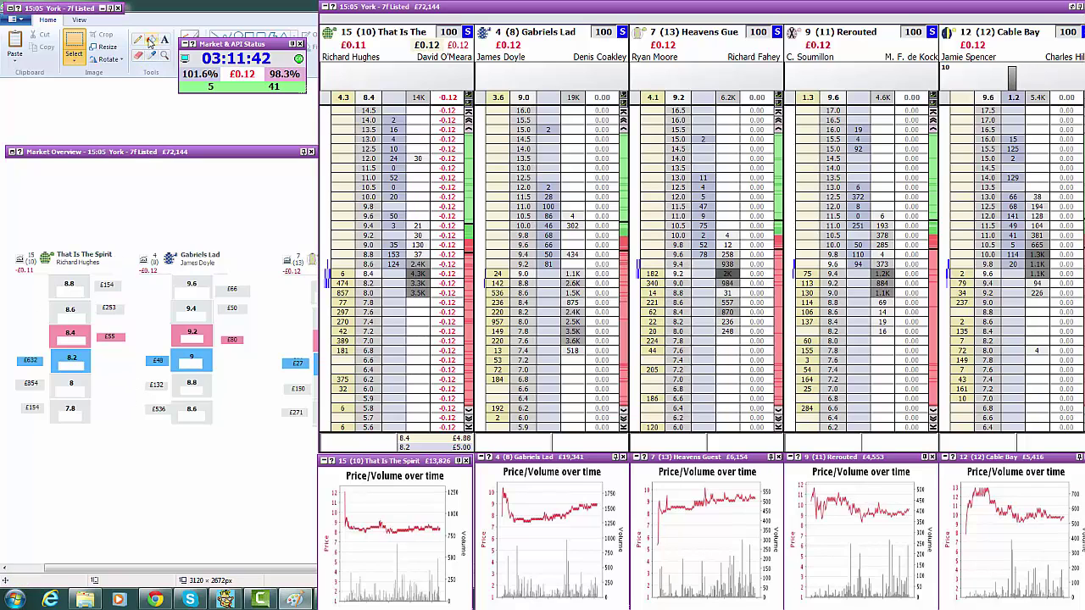
Step: With the Pencil, scribble between the first two ladders, trace the volume column and circle '15 (10)'
left_click(138, 39)
mouse_move(136, 338)
left_mouse_down()
mouse_move(137, 363)
mouse_move(139, 326)
left_mouse_up()
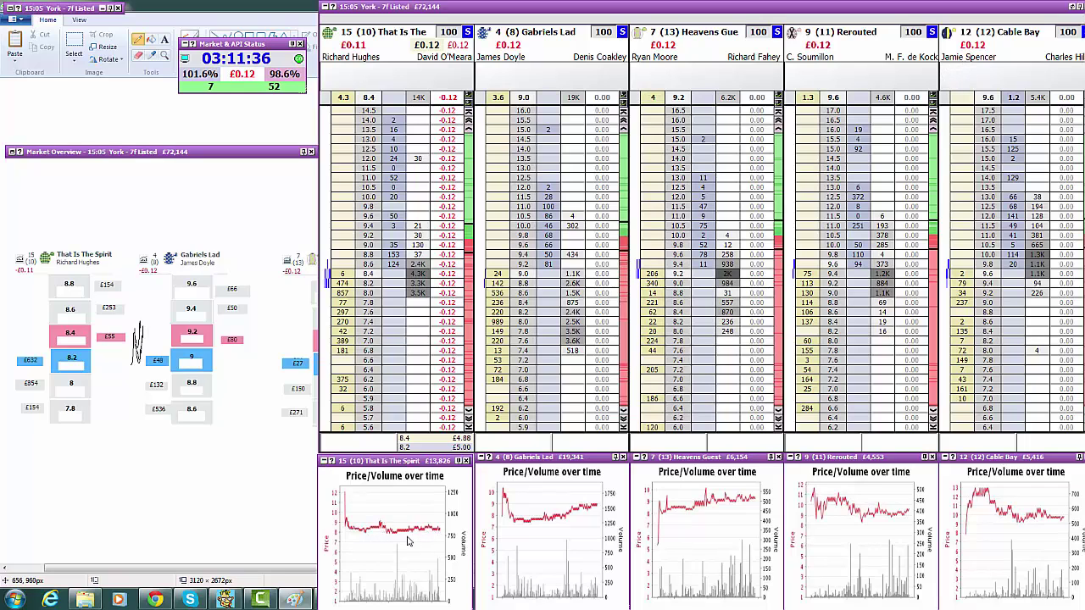
left_click_drag(141, 346, 147, 335)
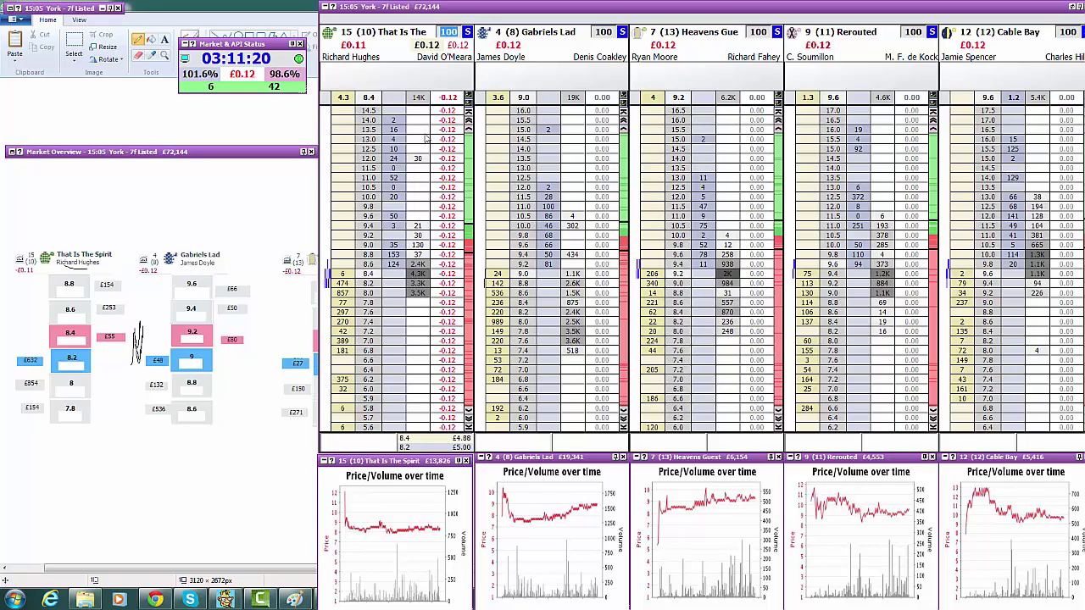
mouse_move(430, 84)
left_mouse_down()
mouse_move(405, 110)
mouse_move(409, 430)
mouse_move(431, 231)
left_mouse_up()
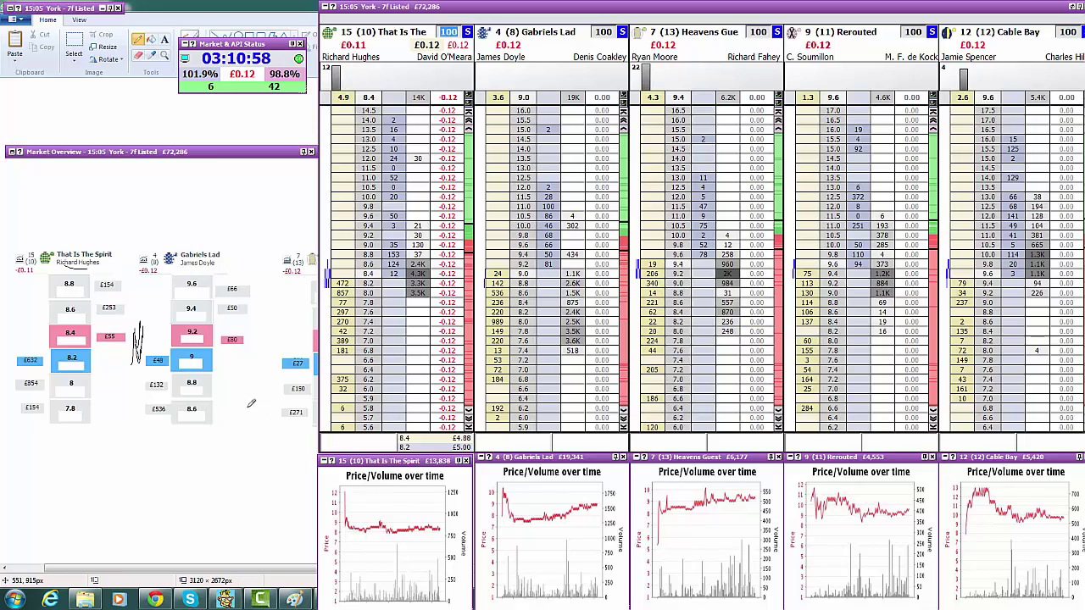
mouse_move(30, 266)
left_mouse_down()
mouse_move(18, 256)
mouse_move(34, 253)
left_mouse_up()
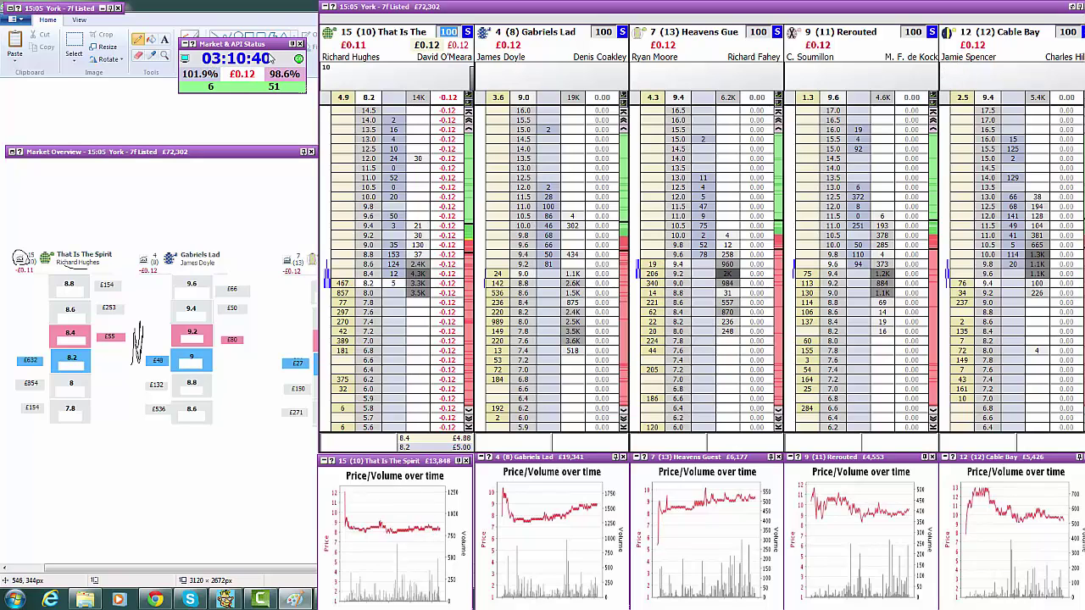
Step: Restore the Market Overview price chart, then switch to Paint and maximise it
scroll(362, 210, "down", 1)
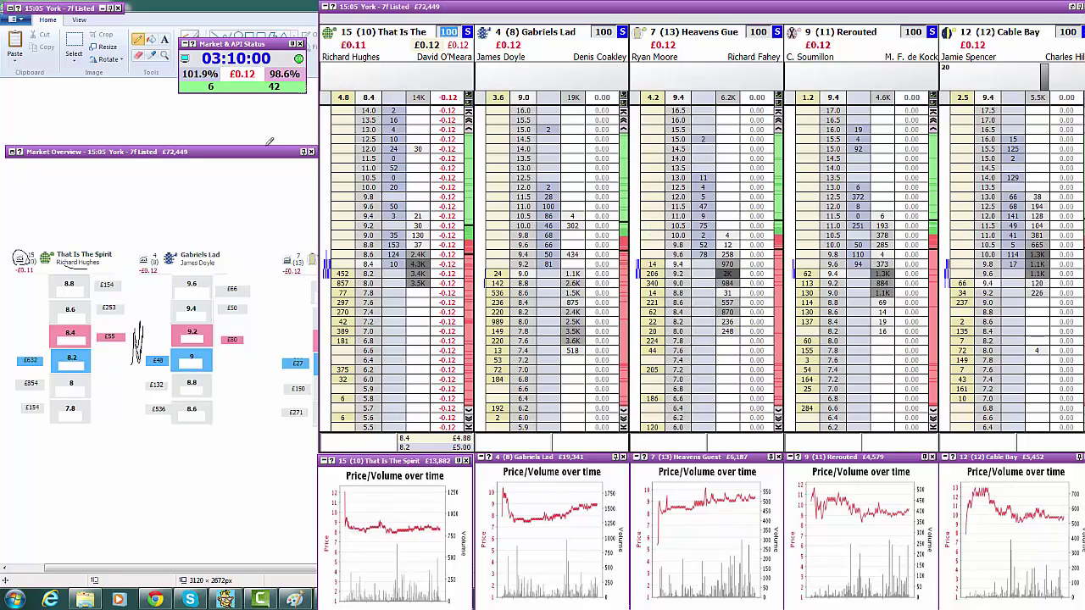
left_click(147, 296)
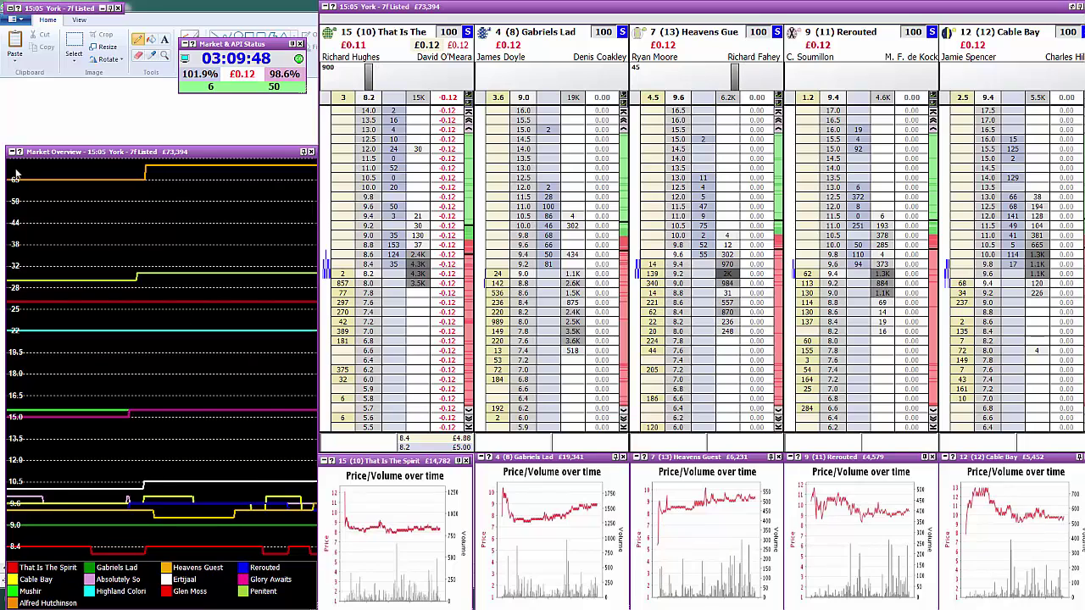
key("alt+Tab")
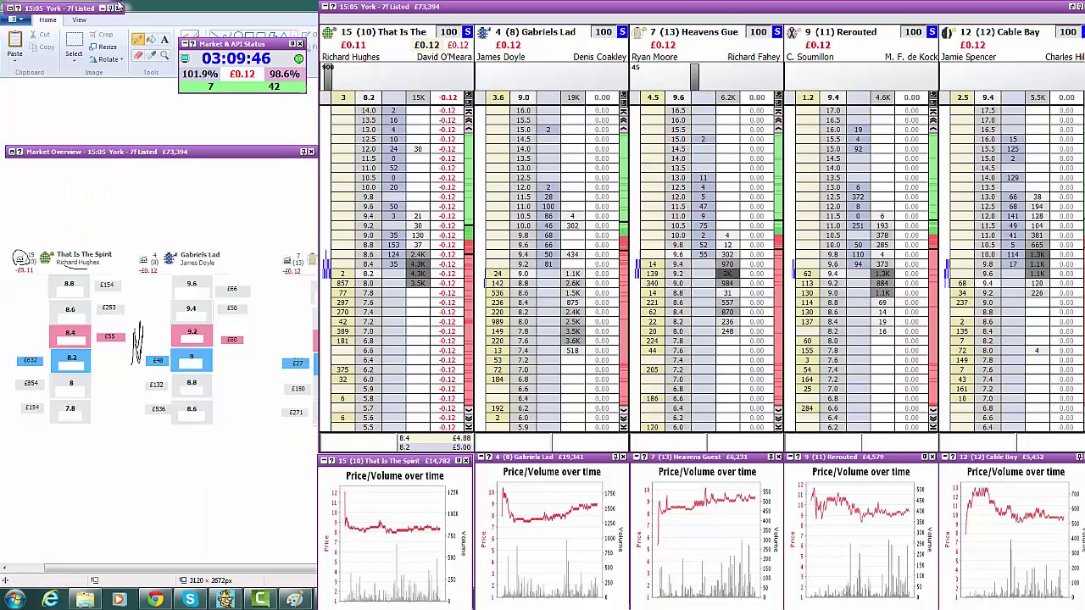
left_click(103, 8)
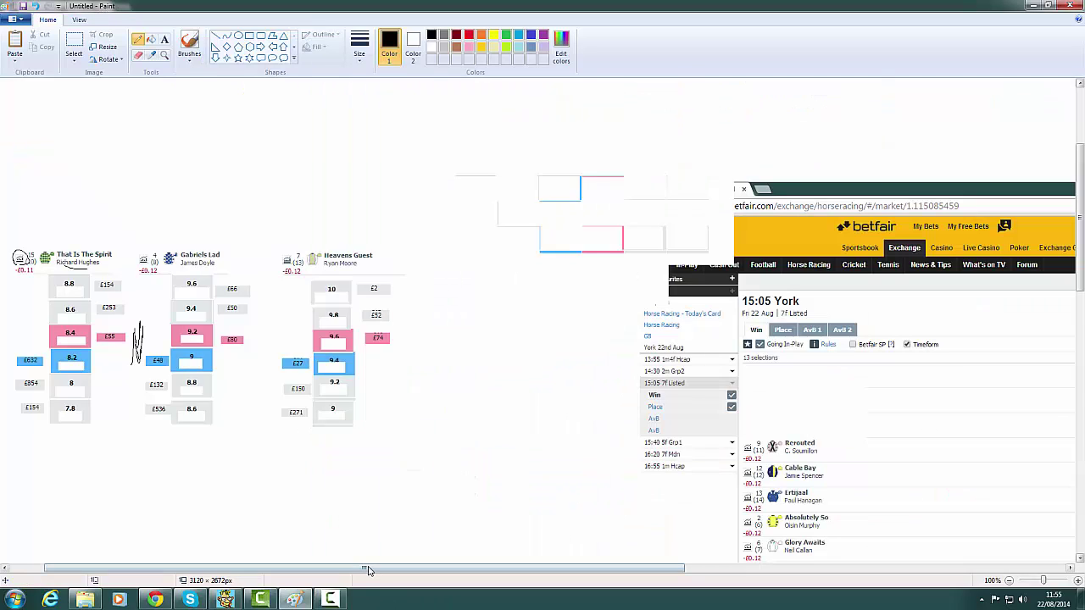
Step: Scroll the canvas into view and draw a Pencil loop around the three rebuilt ladder columns
mouse_move(365, 567)
left_mouse_down()
mouse_move(670, 562)
mouse_move(285, 540)
left_mouse_up()
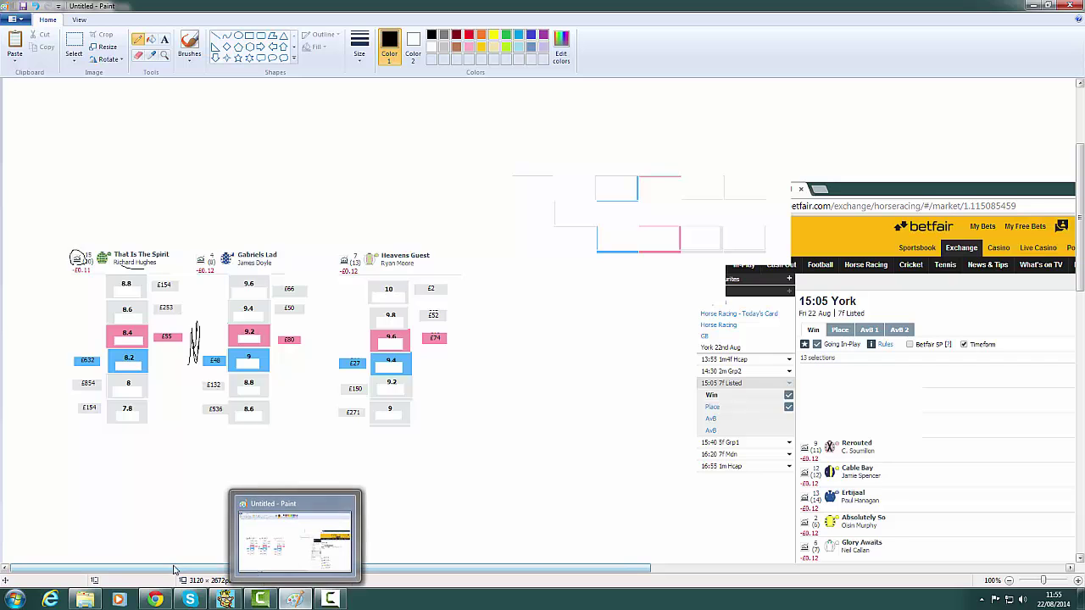
left_click_drag(188, 567, 481, 578)
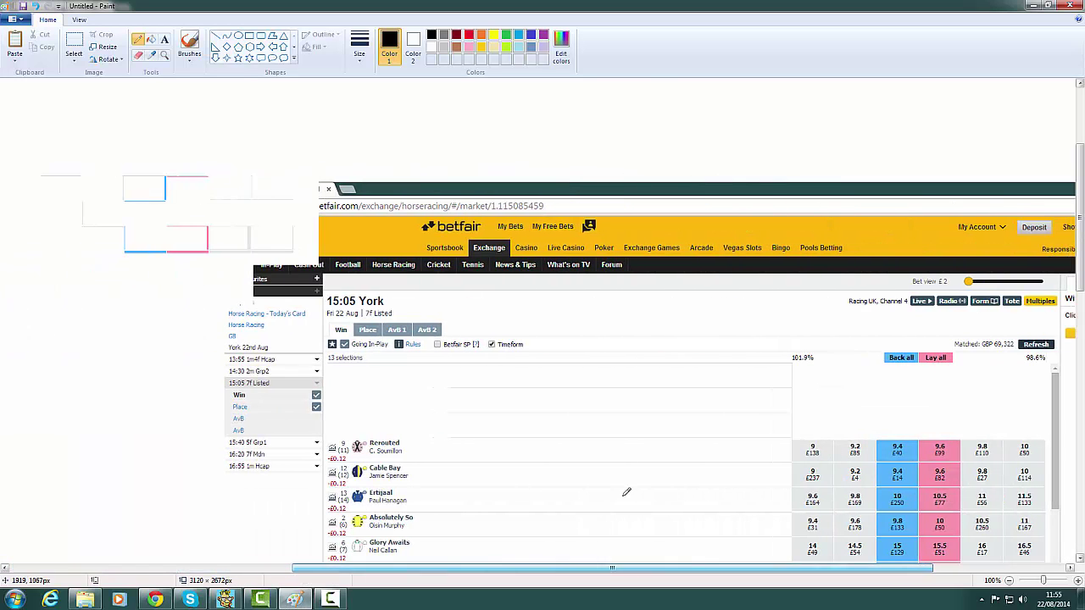
scroll(624, 494, "down", 3)
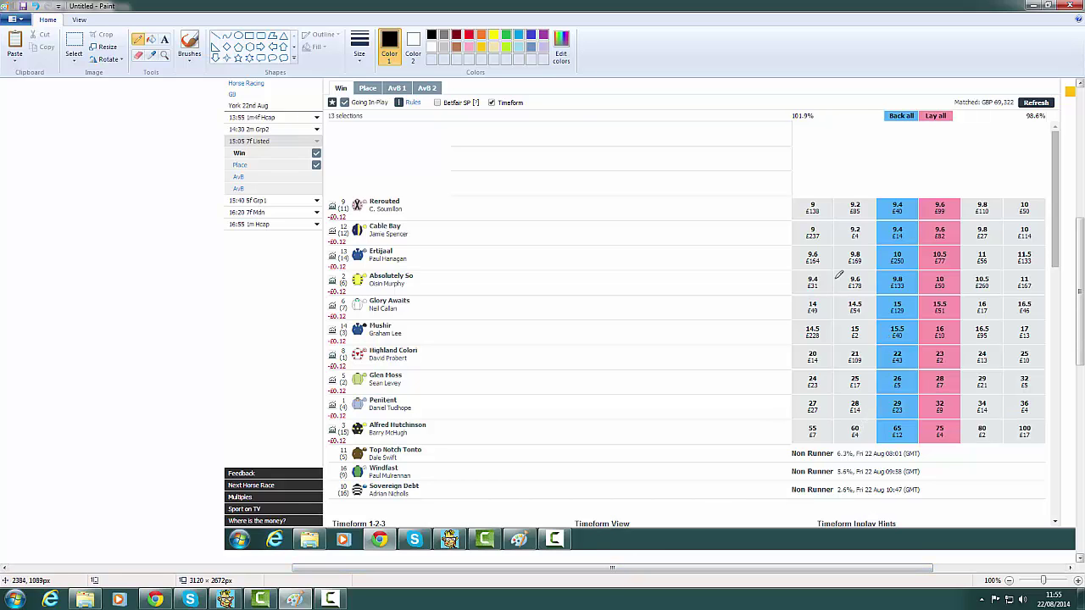
mouse_move(960, 200)
left_mouse_down()
mouse_move(846, 366)
mouse_move(952, 403)
left_mouse_up()
left_click_drag(627, 570, 343, 568)
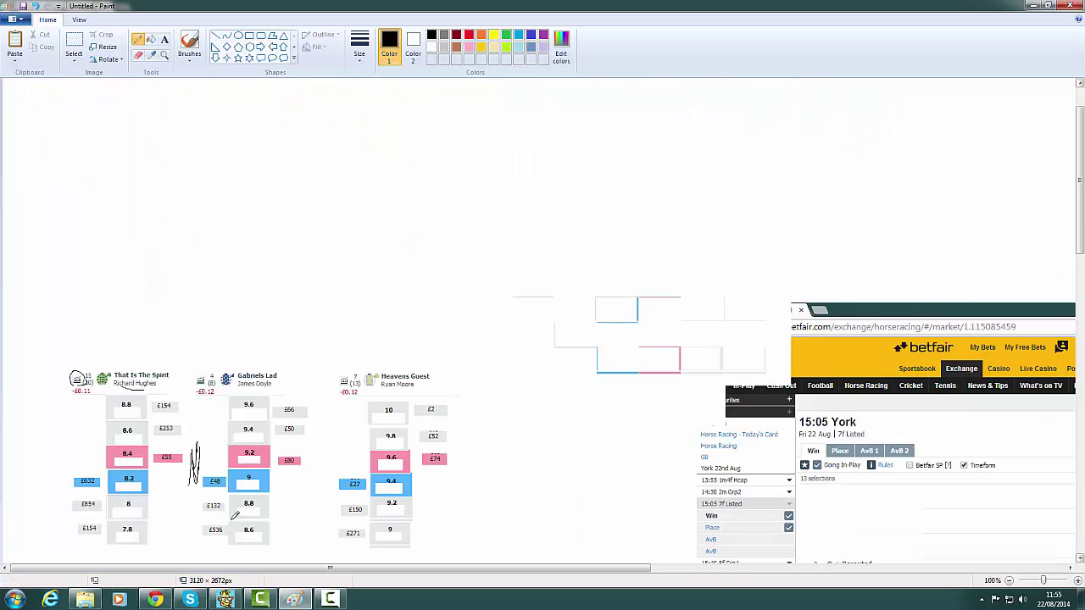
scroll(222, 517, "down", 3)
mouse_move(166, 210)
left_mouse_down()
mouse_move(42, 219)
mouse_move(488, 439)
mouse_move(379, 212)
left_mouse_up()
Step: Switch from the live Geeks Toy ladders back to the annotated Paint drawing
left_click(225, 599)
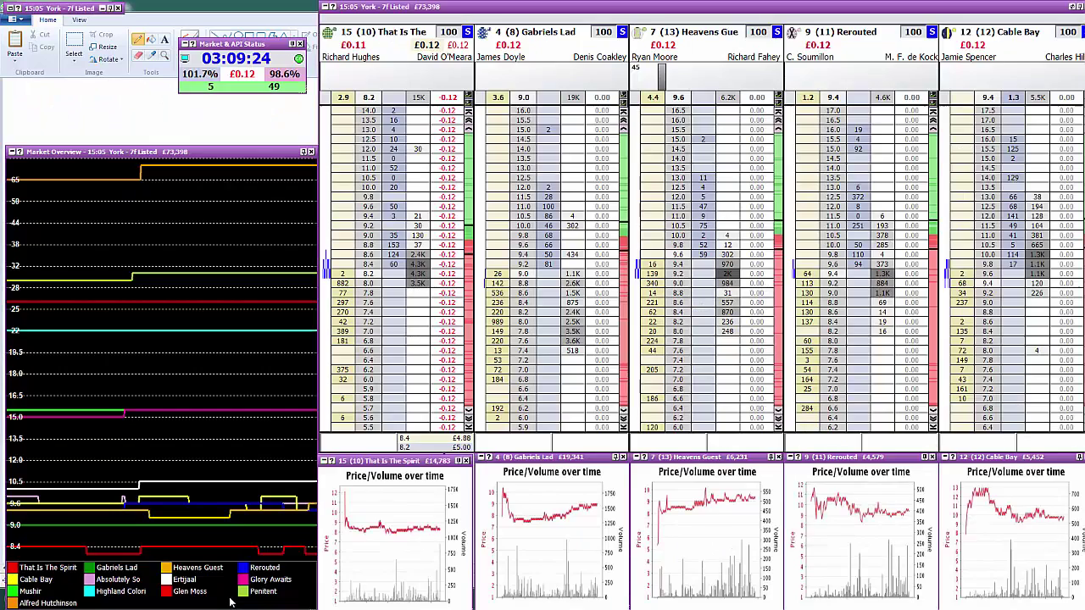
left_click(98, 12)
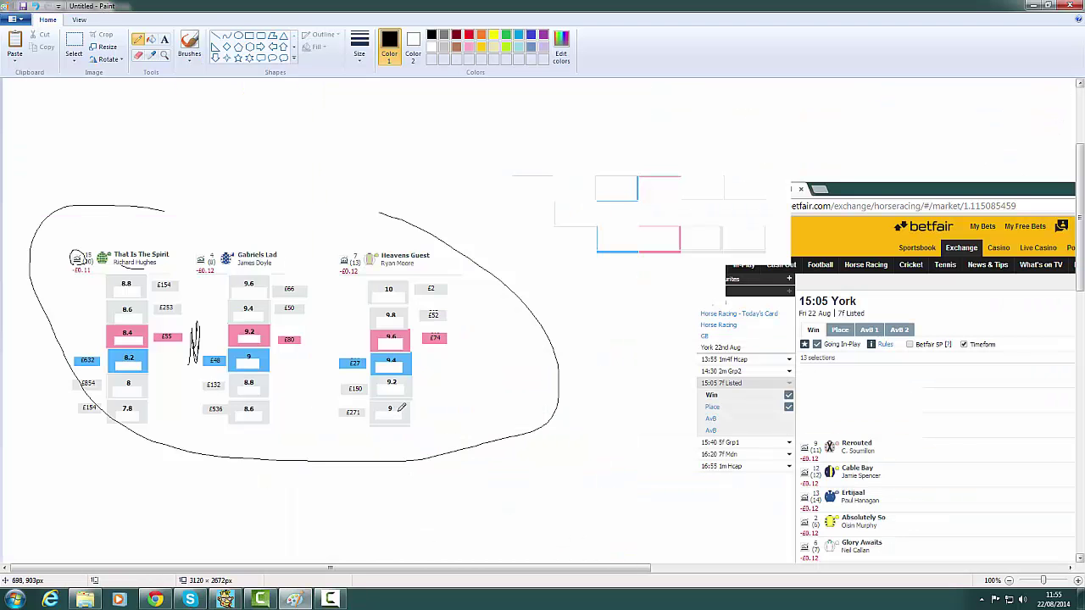